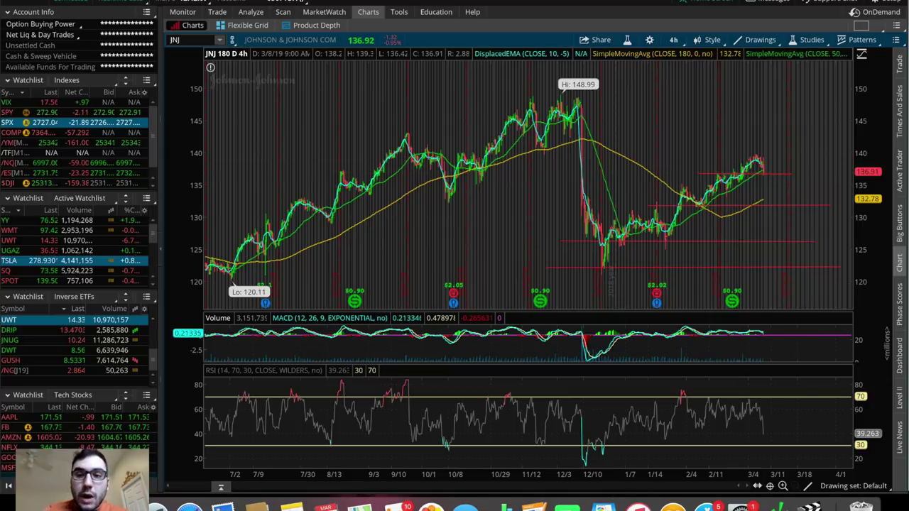
# Compare JNJ's price trend on the 1 Y : 1D and 3 Y : W time frames, returning to the daily chart
pyautogui.click(674, 40)
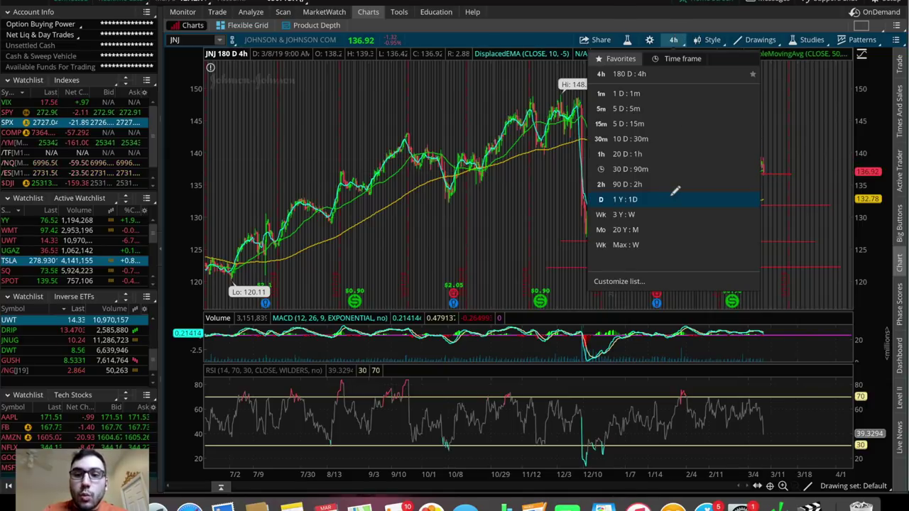
pyautogui.click(676, 196)
pyautogui.click(674, 40)
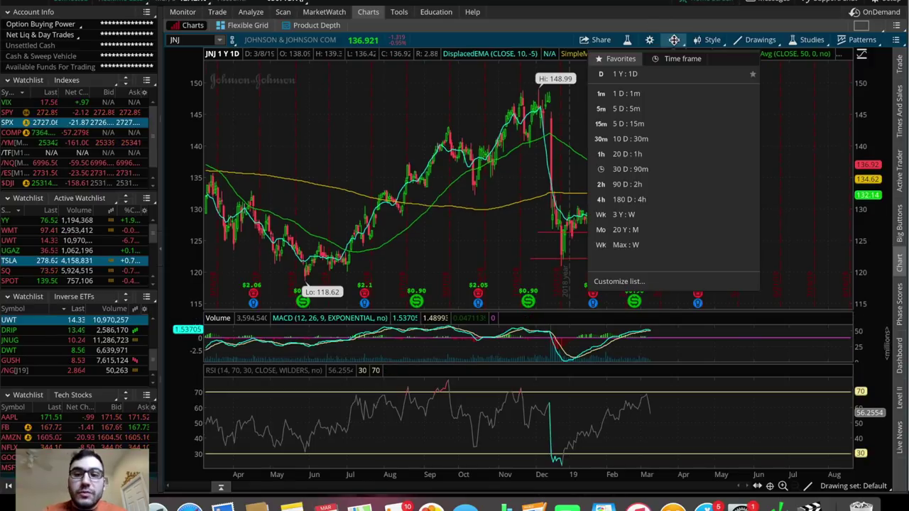
pyautogui.click(661, 212)
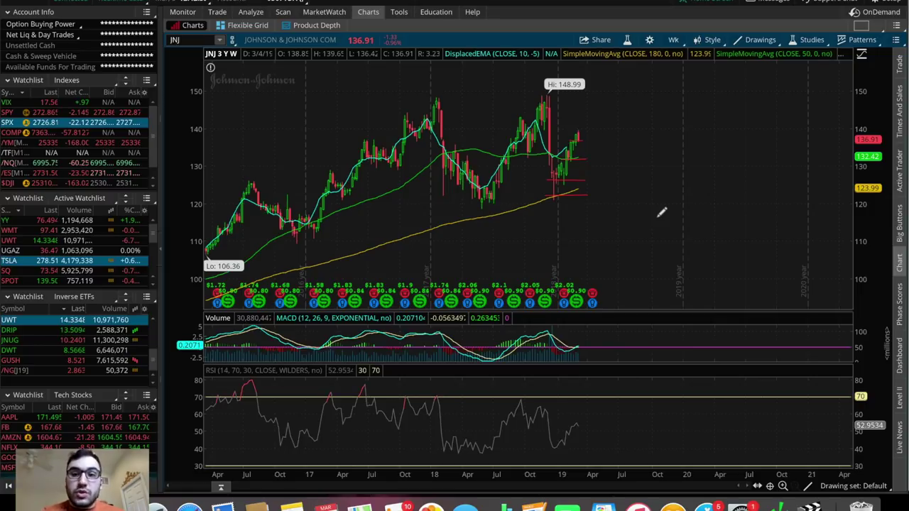
pyautogui.click(674, 40)
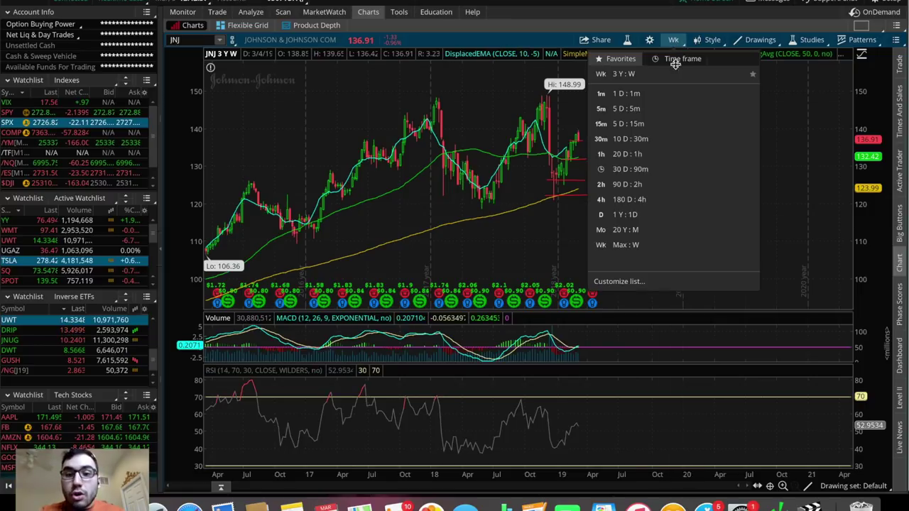
pyautogui.click(654, 215)
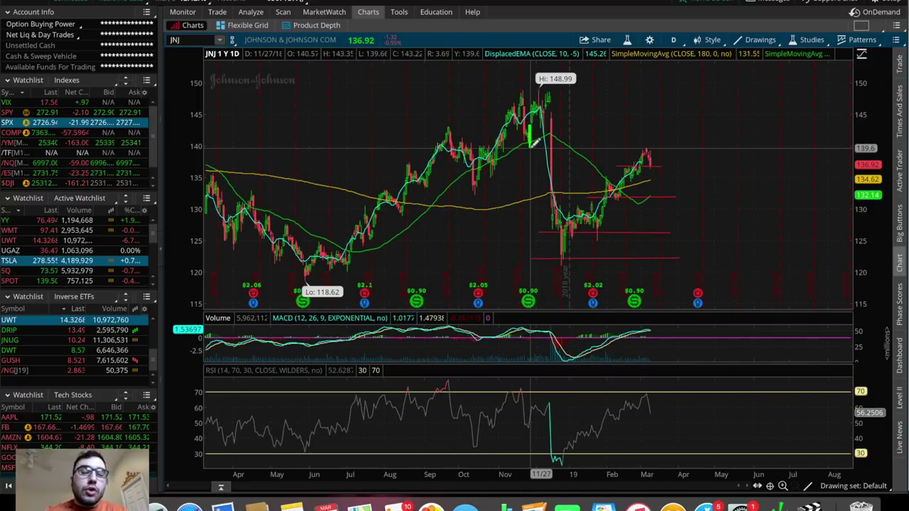
# Show the JNJ chart at 180 D : 4h and inspect the existing horizontal trendlines below the recent price
pyautogui.click(673, 39)
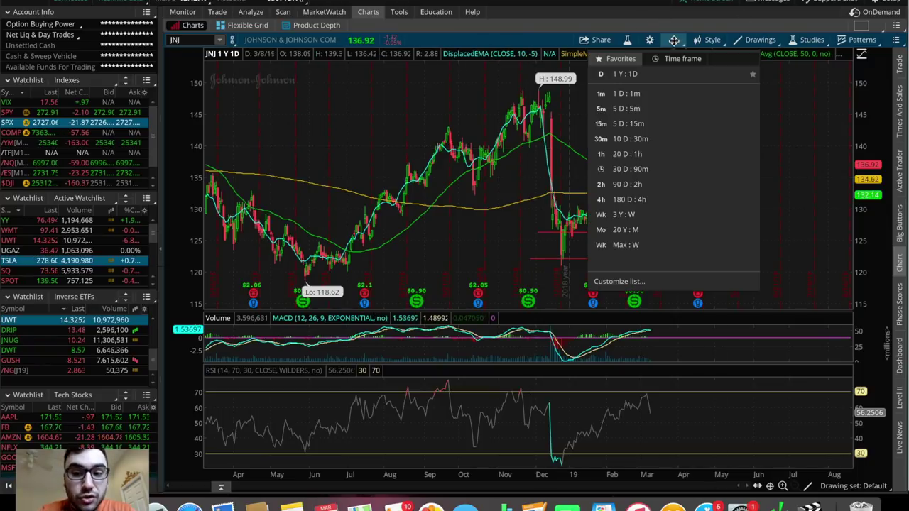
pyautogui.click(630, 200)
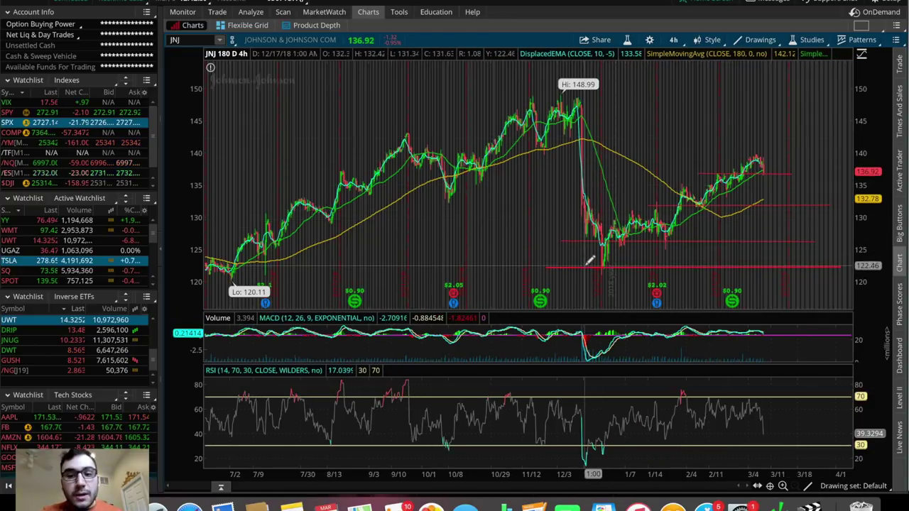
pyautogui.moveTo(590, 259)
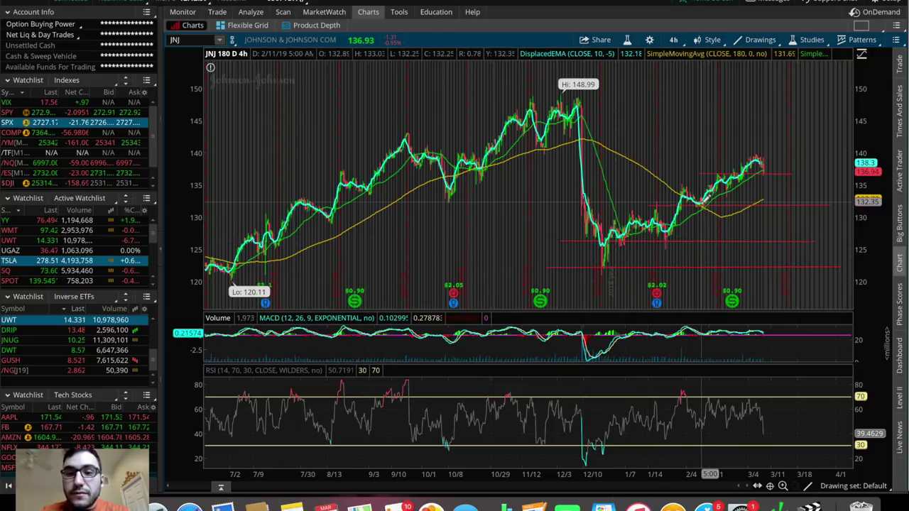
pyautogui.moveTo(703, 203)
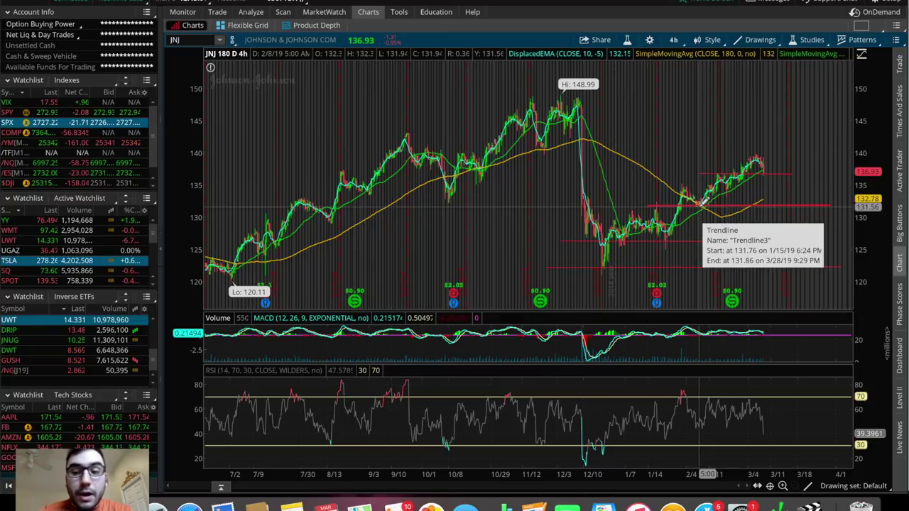
pyautogui.moveTo(750, 168)
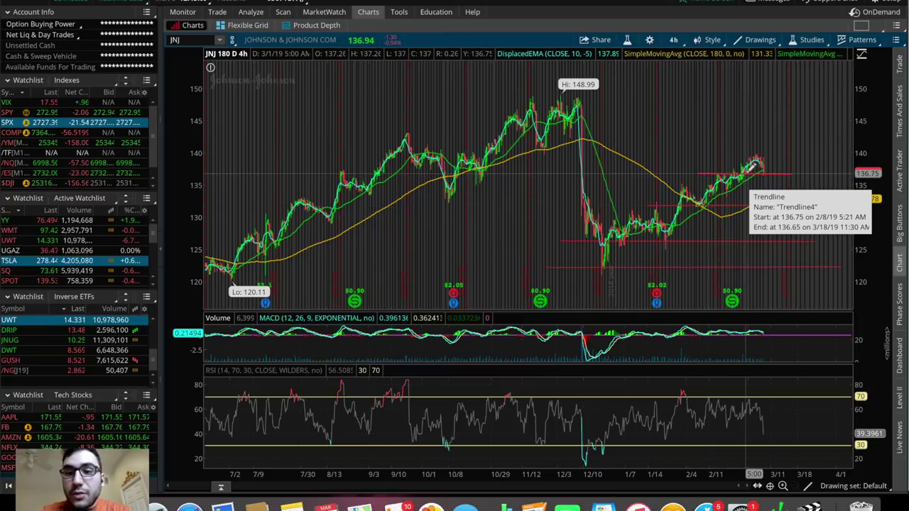
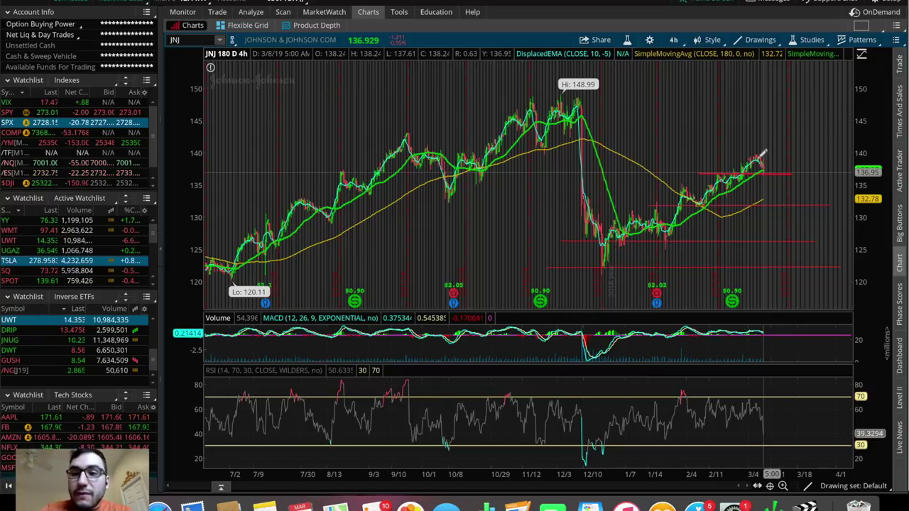
# Draw a horizontal trendline at about 140 above the recent high and measure the move from the nearest support line up to it
pyautogui.moveTo(702, 152); pyautogui.dragTo(829, 148)
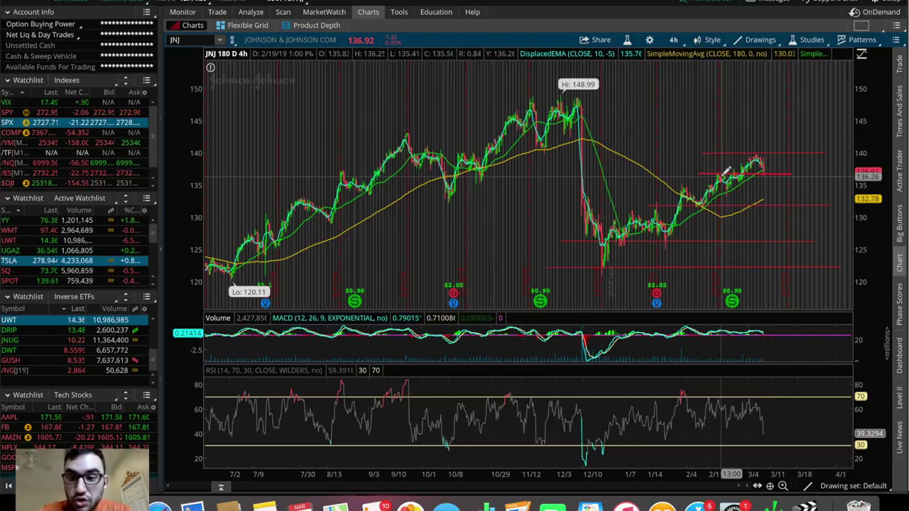
pyautogui.click(769, 168)
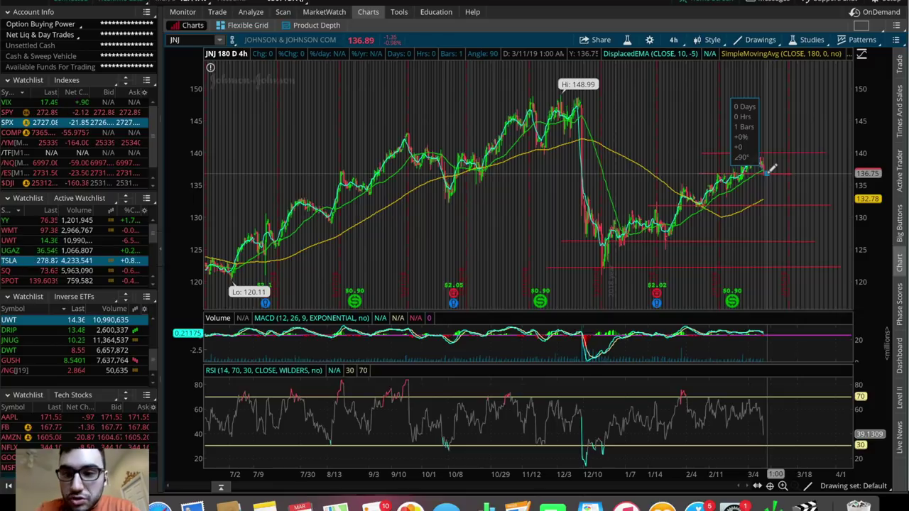
pyautogui.moveTo(772, 169); pyautogui.dragTo(770, 147)
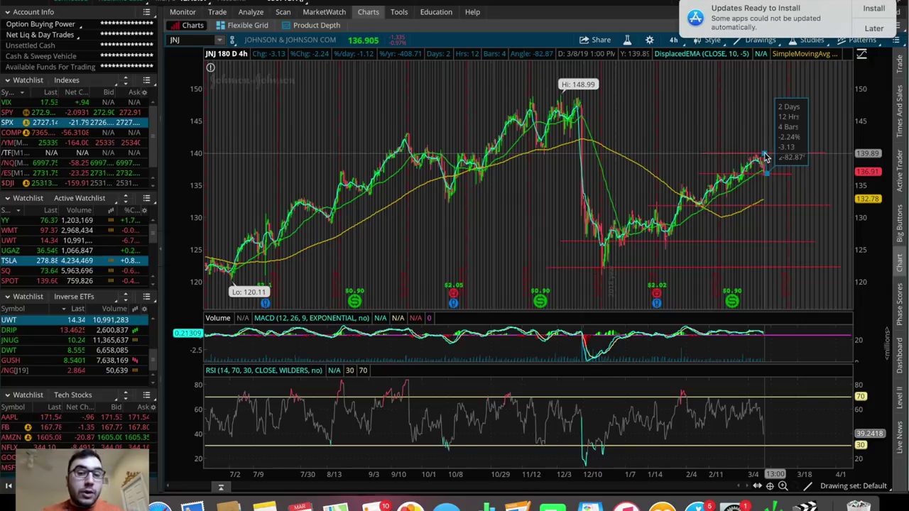
# Postpone the update reminder until tomorrow and remeasure the distance between the 140 trendline and the support line below it
pyautogui.click(874, 28)
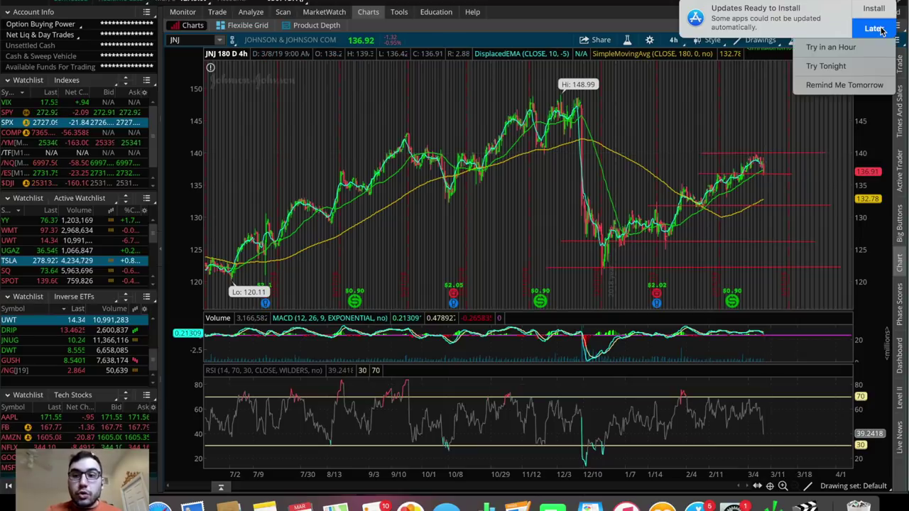
pyautogui.click(860, 89)
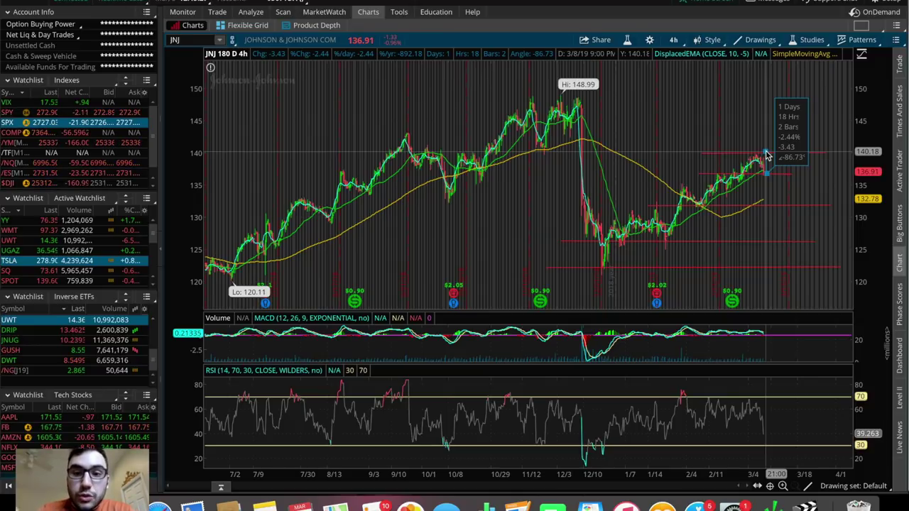
pyautogui.moveTo(766, 154)
pyautogui.mouseDown()
pyautogui.moveTo(768, 177)
pyautogui.moveTo(763, 165)
pyautogui.mouseUp()
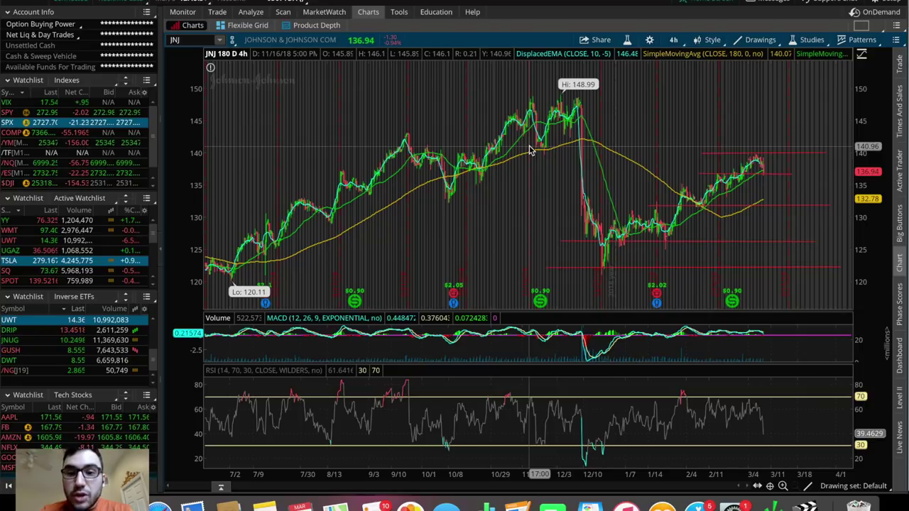
# Draw two horizontal trendlines from the November price swings past the current price, at about 141 and about 144
pyautogui.moveTo(528, 147)
pyautogui.mouseDown()
pyautogui.moveTo(764, 131)
pyautogui.moveTo(814, 150)
pyautogui.mouseUp()
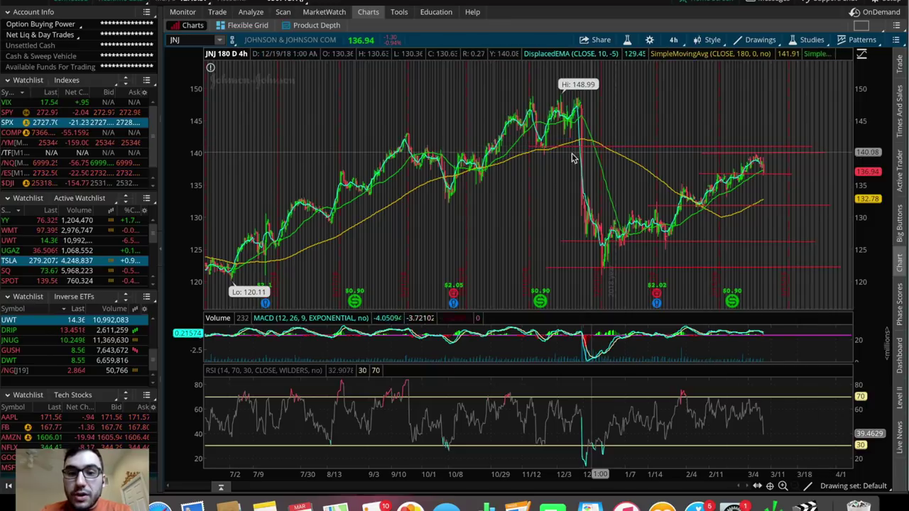
pyautogui.moveTo(545, 149)
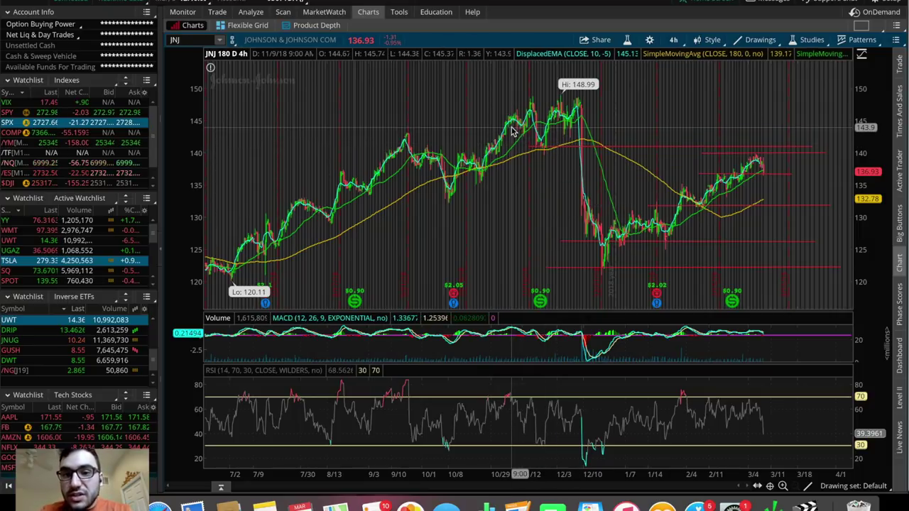
pyautogui.moveTo(508, 126); pyautogui.dragTo(842, 125)
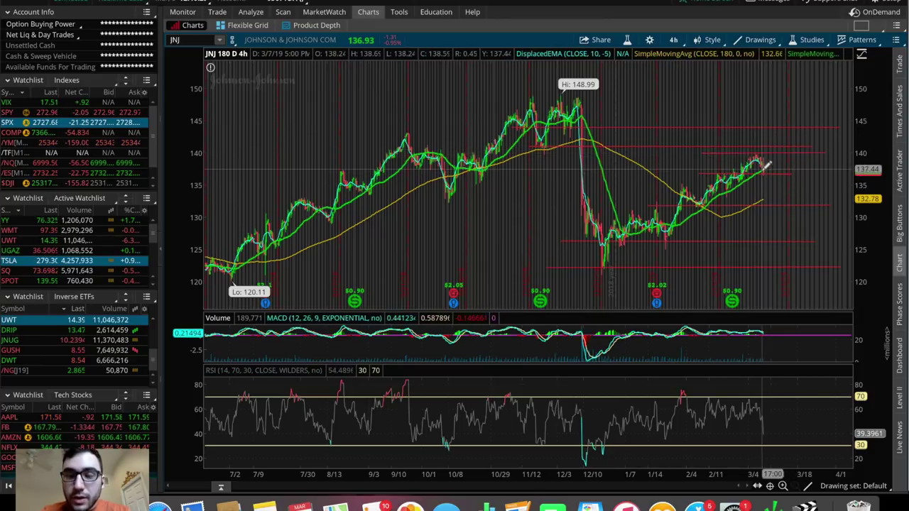
# Measure the price change from the support line at the current price up to the 144 trendline
pyautogui.moveTo(771, 149)
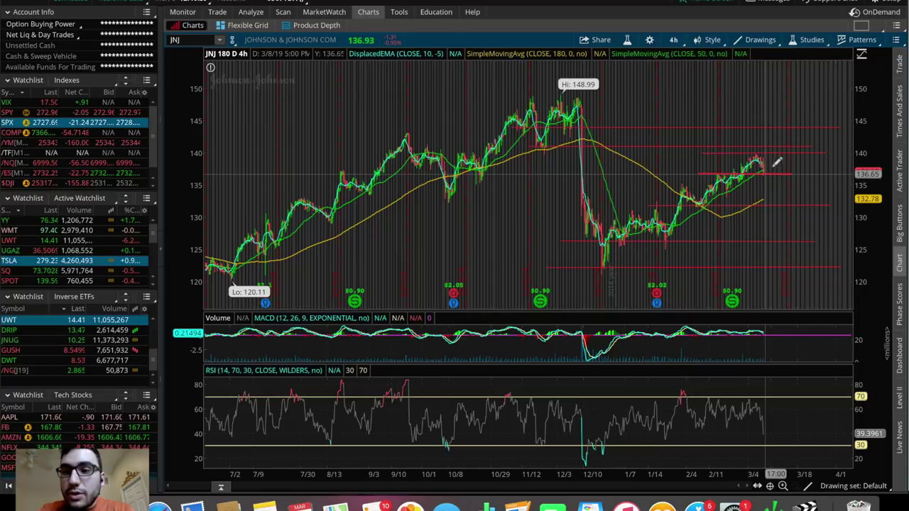
pyautogui.click(768, 174)
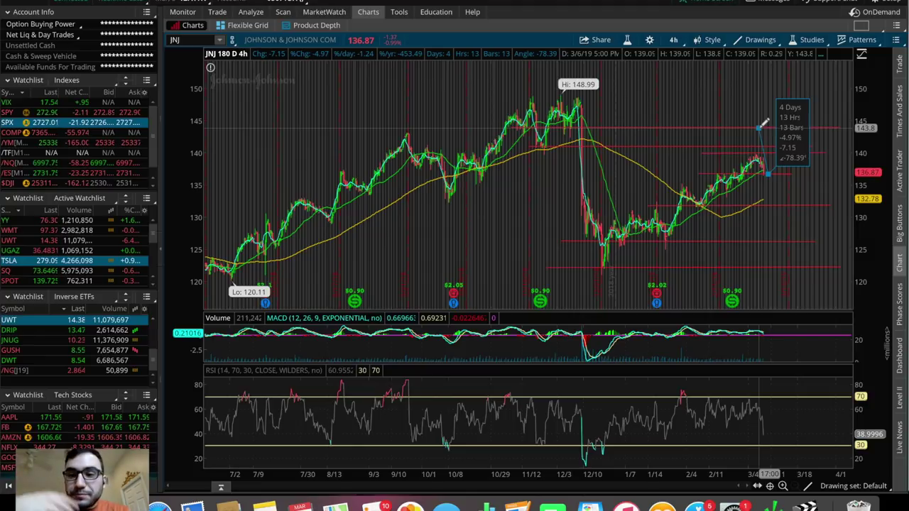
pyautogui.click(772, 162)
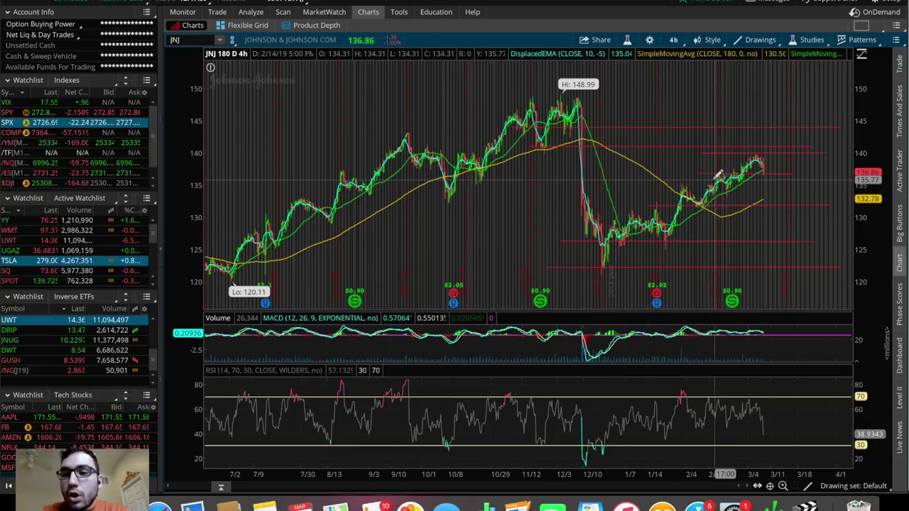
# Draw a horizontal trendline at about 135 under the mid-February prices and measure the move between it and the 141 line
pyautogui.moveTo(678, 185); pyautogui.dragTo(809, 182)
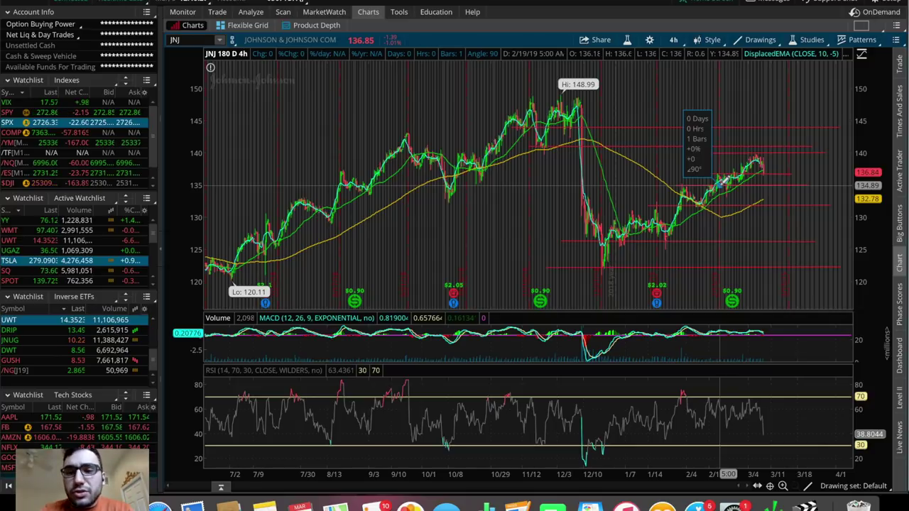
pyautogui.moveTo(719, 179)
pyautogui.mouseDown()
pyautogui.moveTo(716, 135)
pyautogui.moveTo(711, 145)
pyautogui.mouseUp()
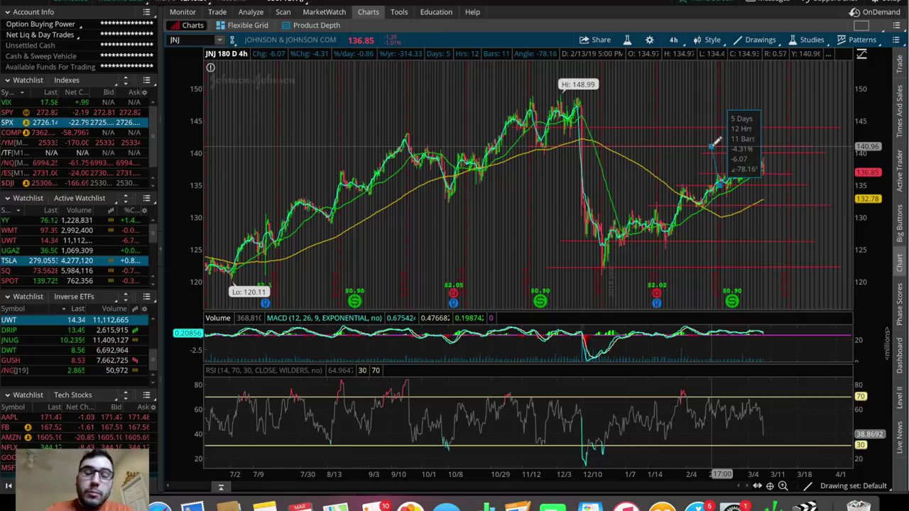
pyautogui.moveTo(712, 145); pyautogui.dragTo(722, 192)
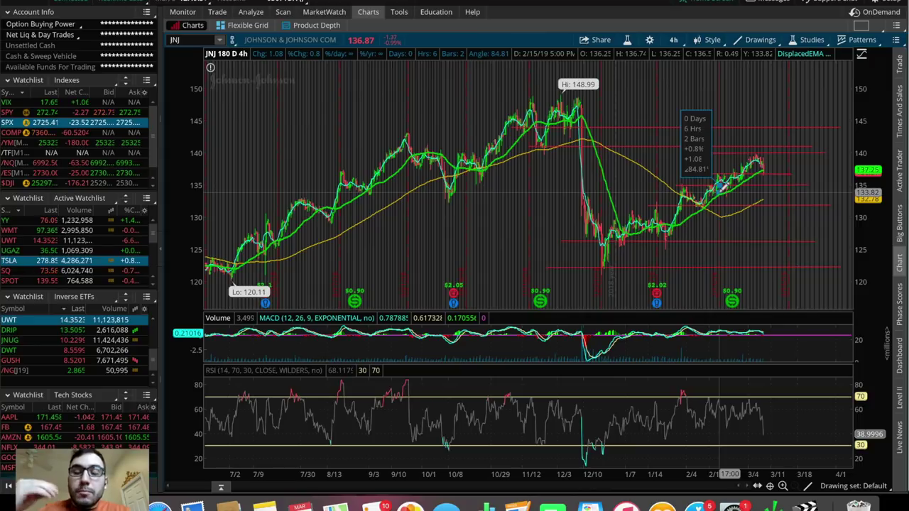
pyautogui.moveTo(721, 162); pyautogui.dragTo(724, 181)
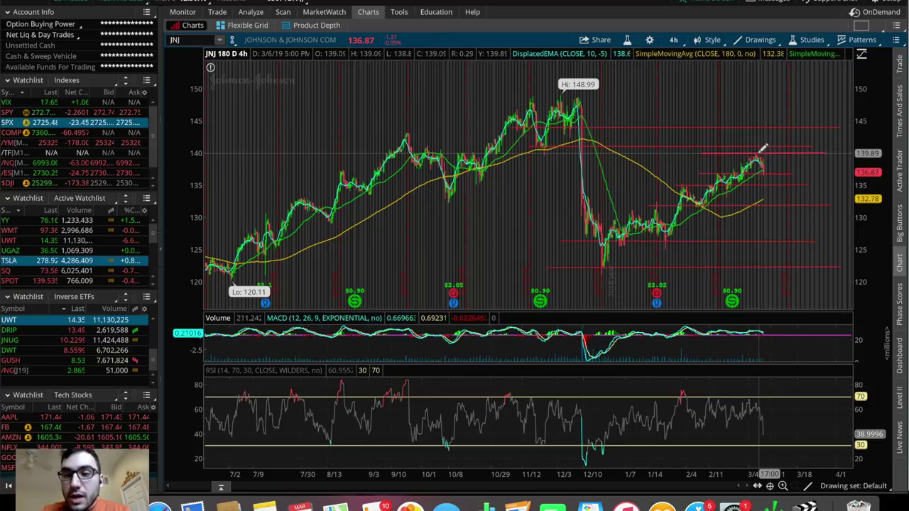
# Examine the latest JNJ prices on the 20 D : 1h time frame, then return to 180 D : 4h
pyautogui.moveTo(769, 168)
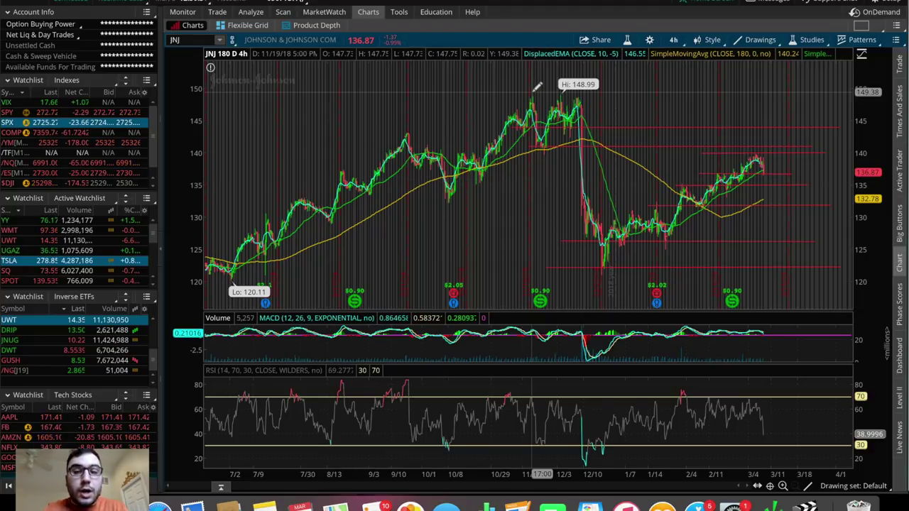
pyautogui.click(676, 39)
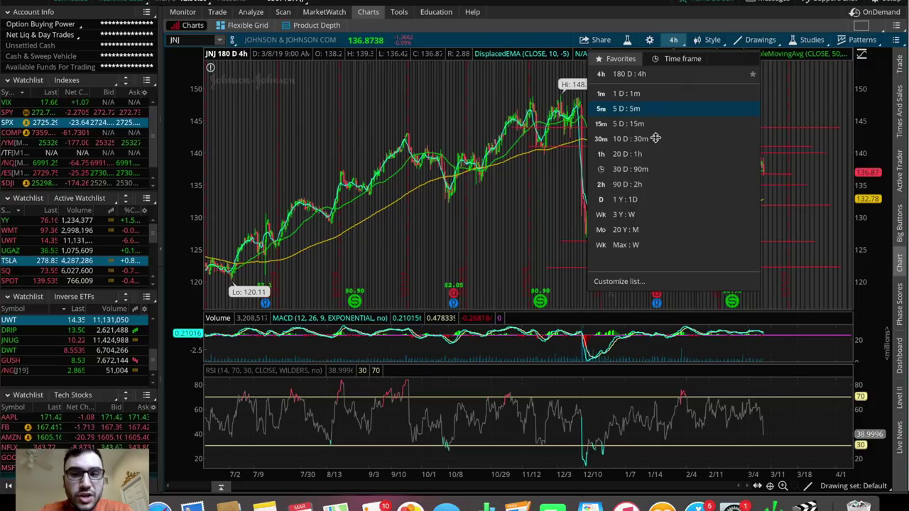
pyautogui.click(651, 148)
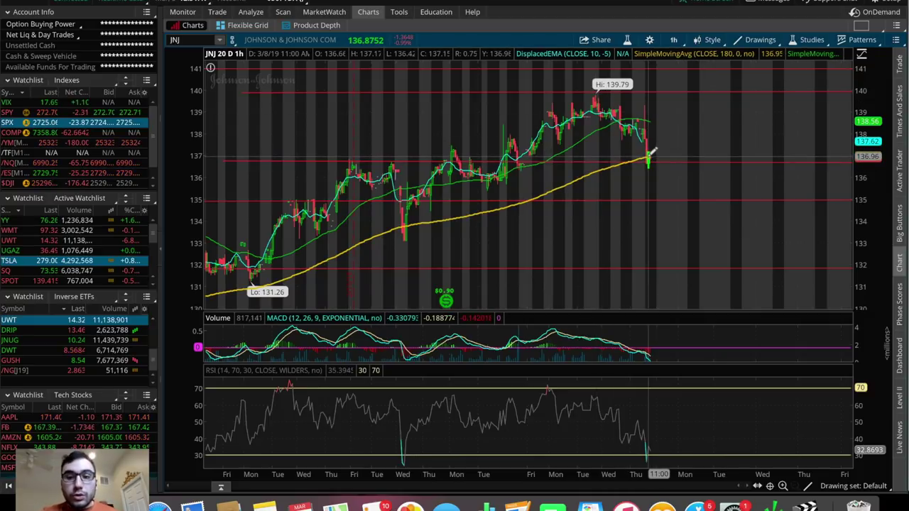
pyautogui.click(672, 40)
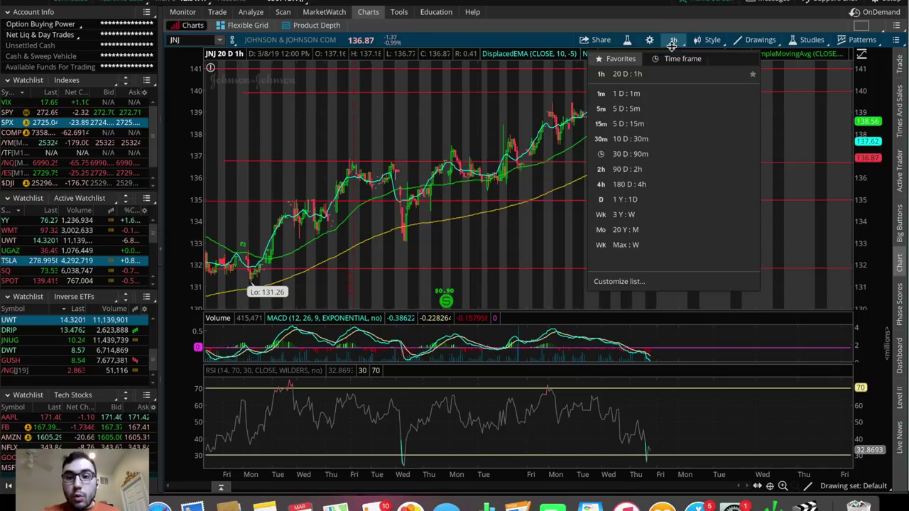
pyautogui.click(663, 183)
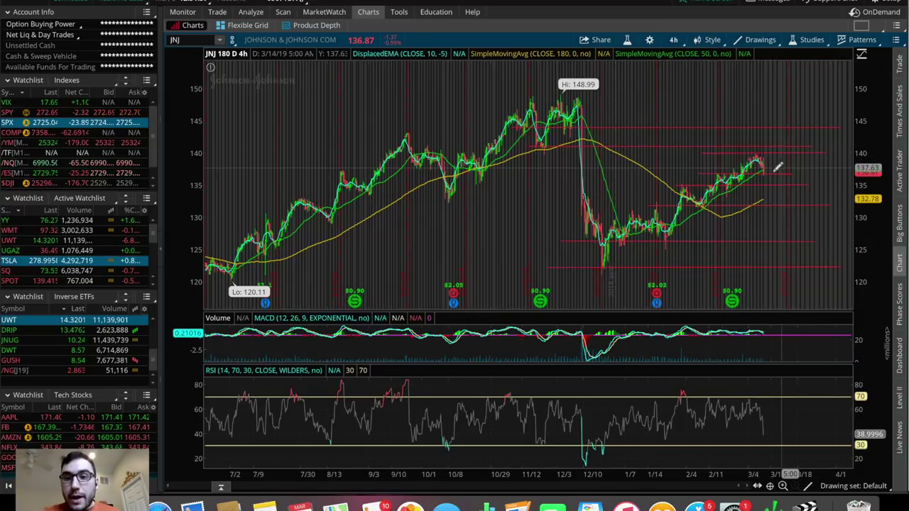
# Recheck the hourly price against the trendlines and moving averages at 20 D : 1h, and restore the 180 D : 4h view
pyautogui.click(673, 39)
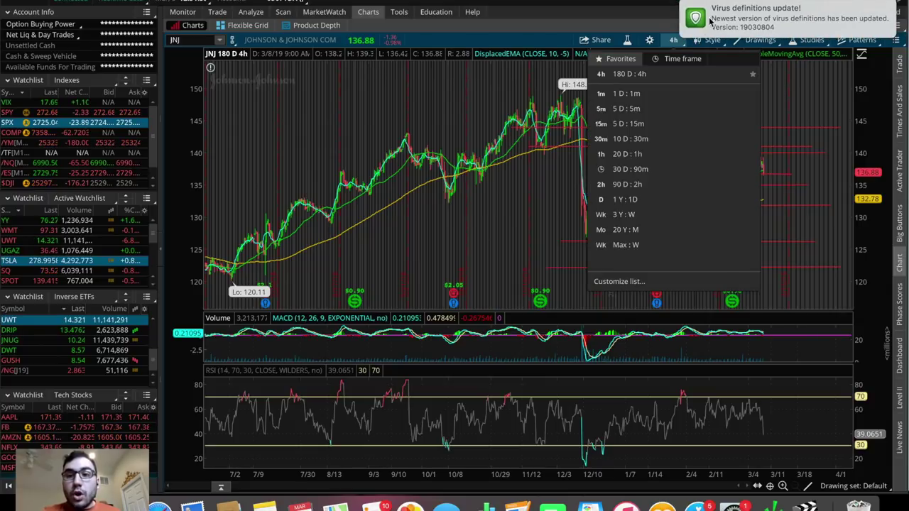
pyautogui.click(643, 156)
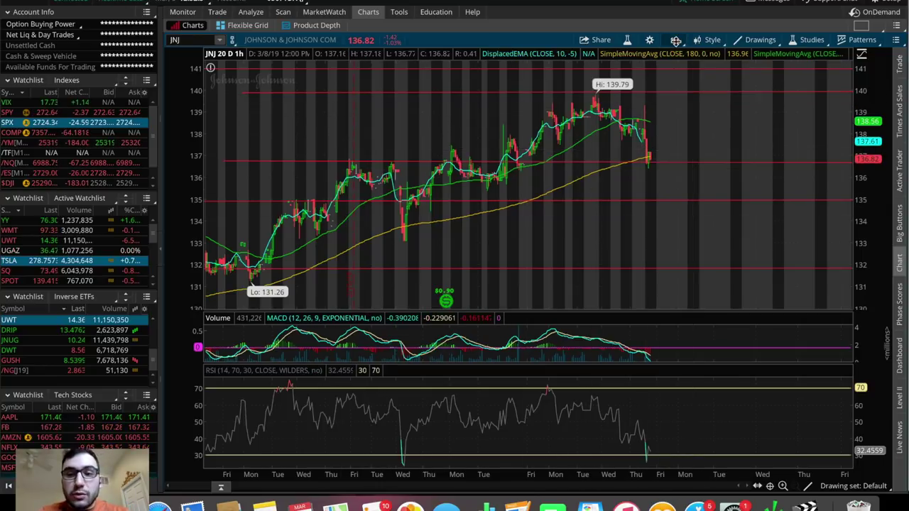
pyautogui.click(673, 40)
pyautogui.click(669, 183)
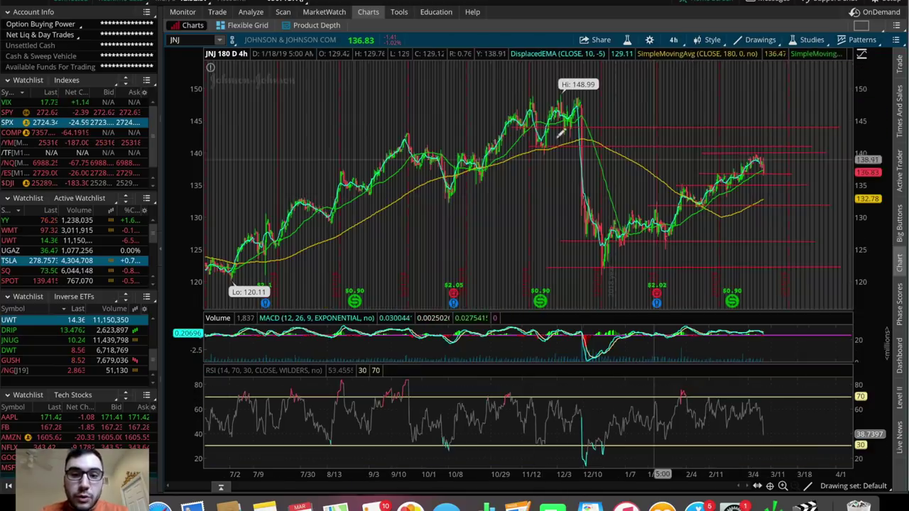
# Review JNJ on the 1 Y : 1D time frame, return to 180 D : 4h and examine the December drop and February recovery
pyautogui.click(680, 40)
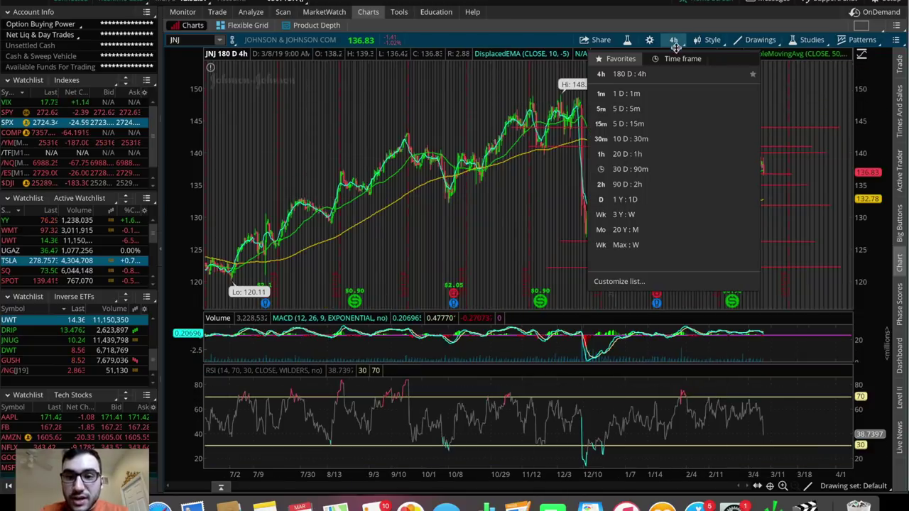
pyautogui.click(643, 197)
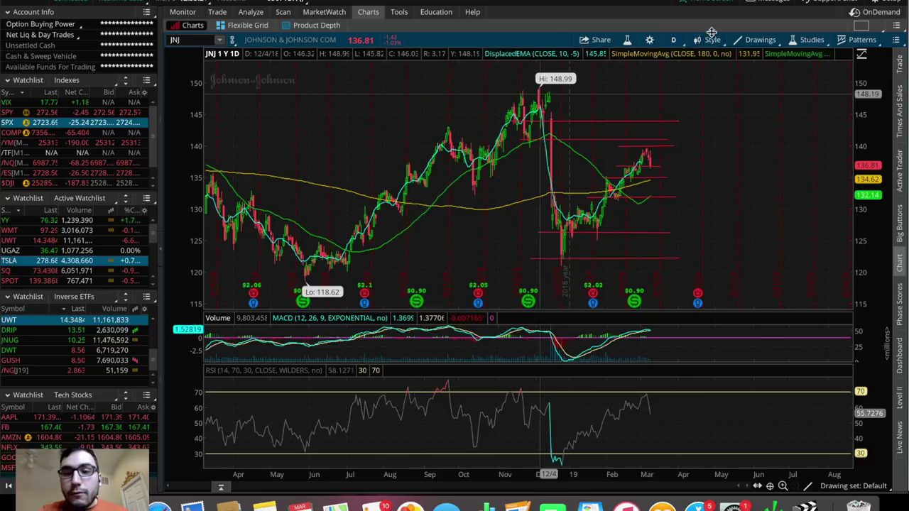
pyautogui.click(673, 39)
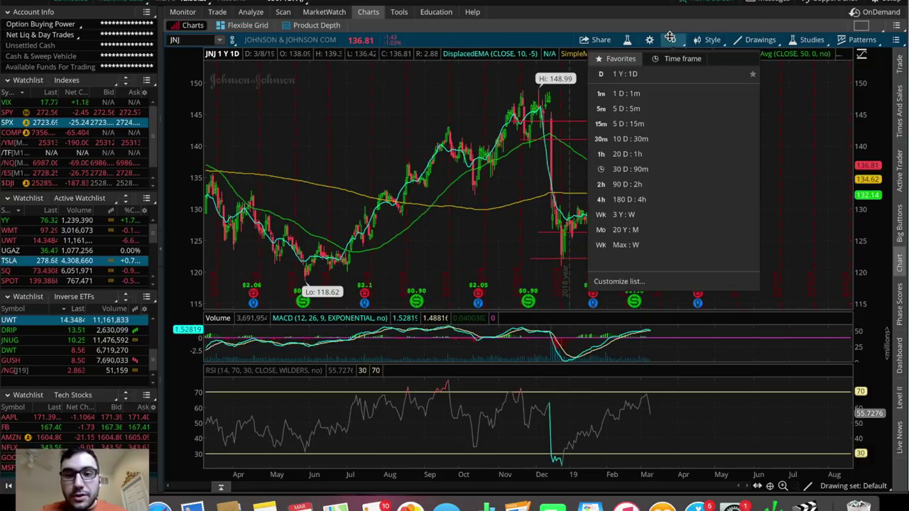
pyautogui.click(661, 200)
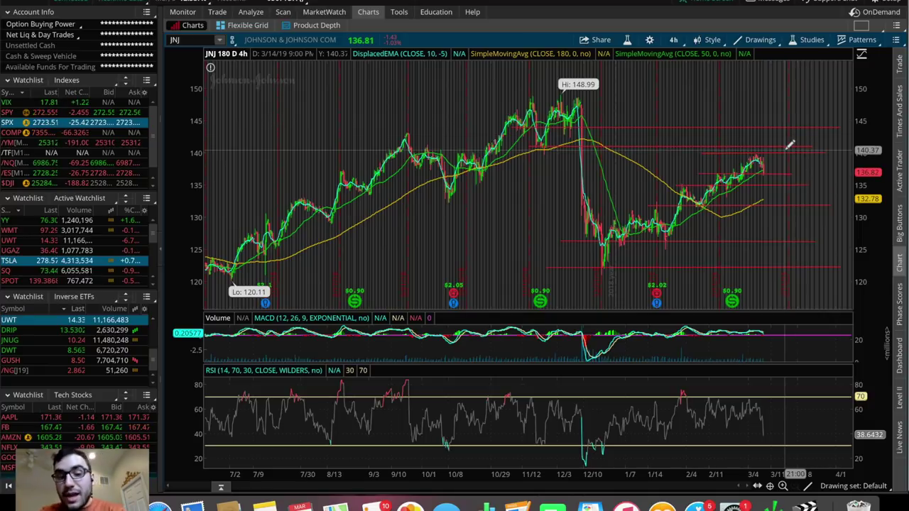
pyautogui.moveTo(789, 144)
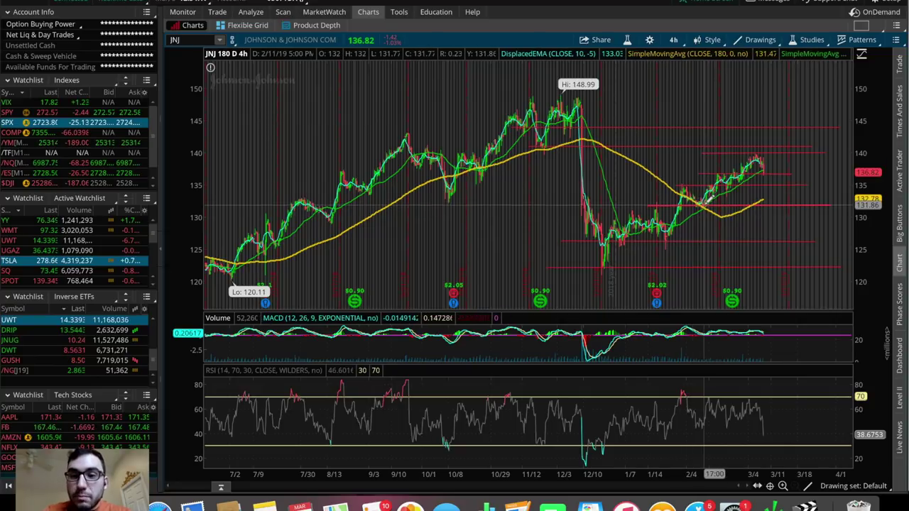
pyautogui.moveTo(703, 204)
pyautogui.mouseDown()
pyautogui.moveTo(699, 149)
pyautogui.moveTo(710, 195)
pyautogui.mouseUp()
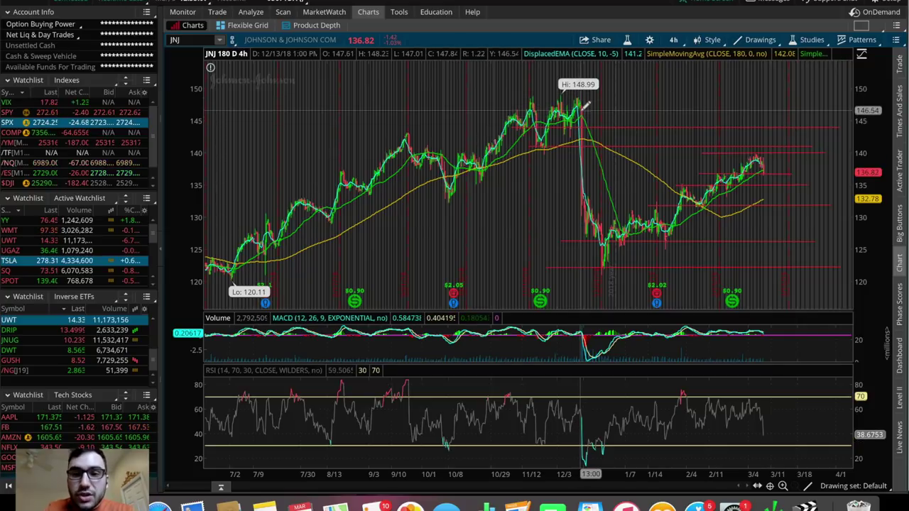
pyautogui.moveTo(605, 242)
pyautogui.mouseDown()
pyautogui.moveTo(586, 163)
pyautogui.moveTo(600, 234)
pyautogui.moveTo(612, 243)
pyautogui.mouseUp()
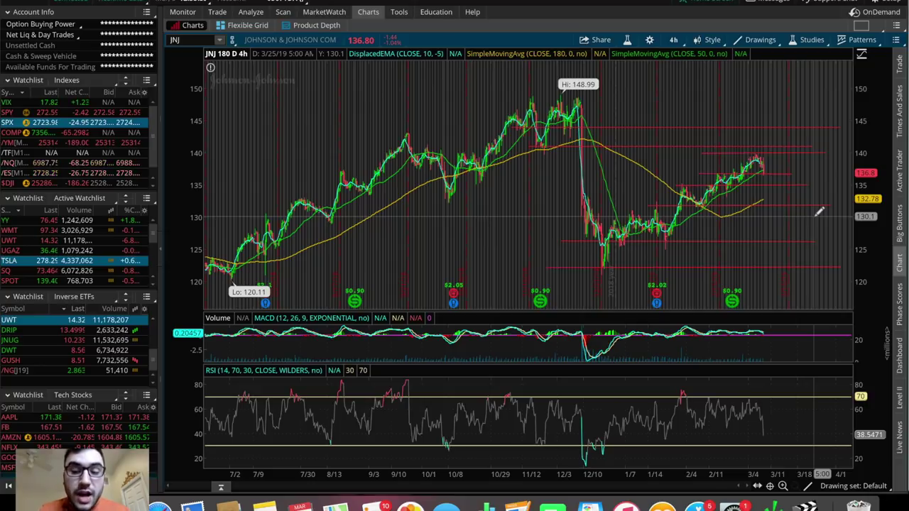
# Examine the latest JNJ price action on the 5 D : 5m time frame, then return to 180 D : 4h
pyautogui.click(673, 40)
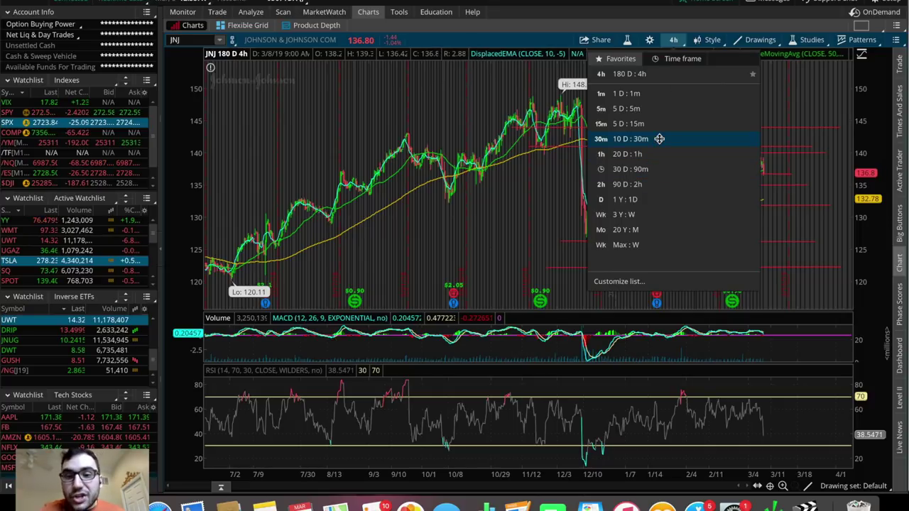
pyautogui.click(652, 112)
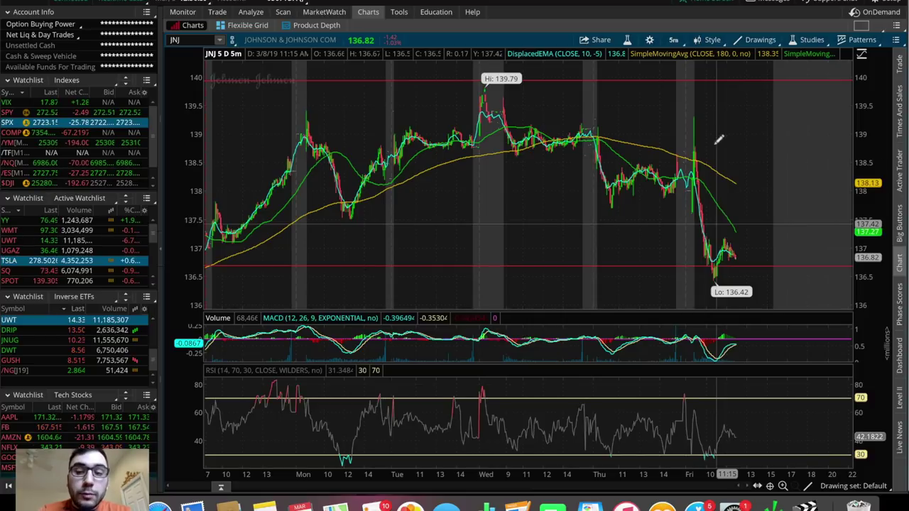
pyautogui.click(673, 40)
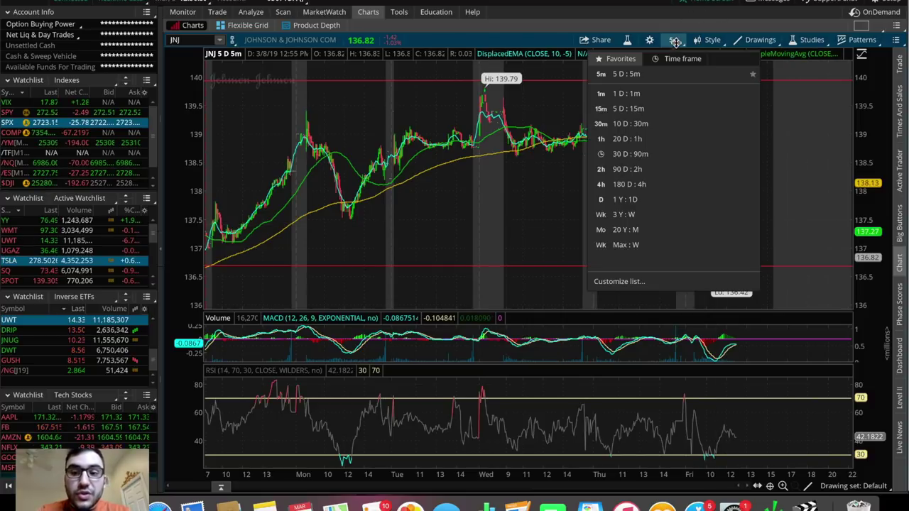
pyautogui.click(648, 186)
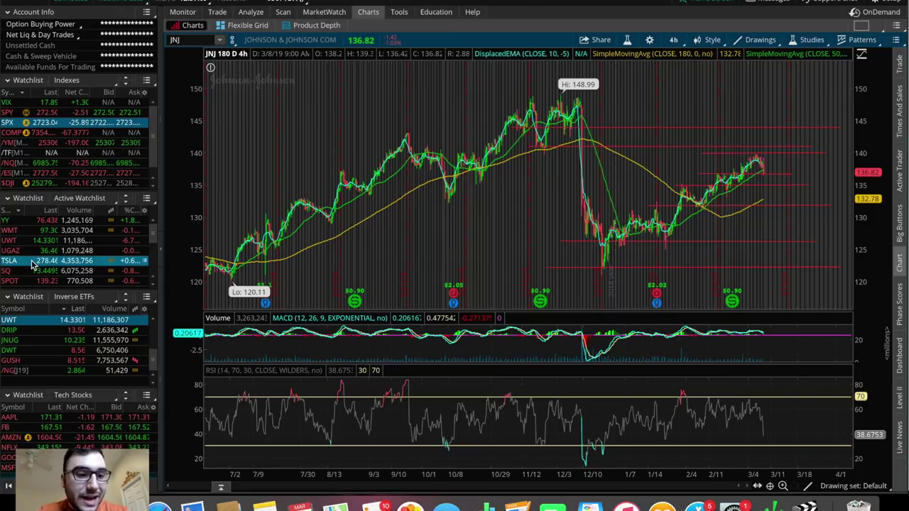
# Load the CAT chart from the active watchlist
pyautogui.scroll(-5, 28, 267)
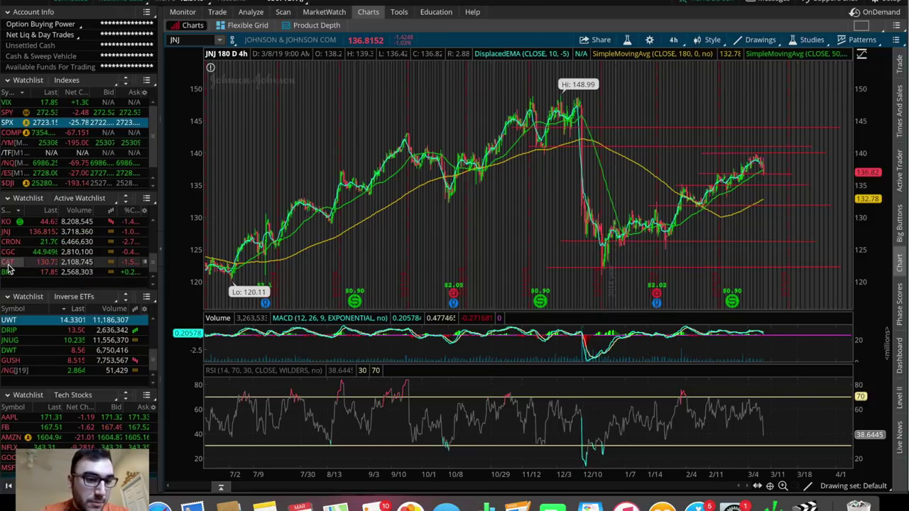
pyautogui.click(8, 264)
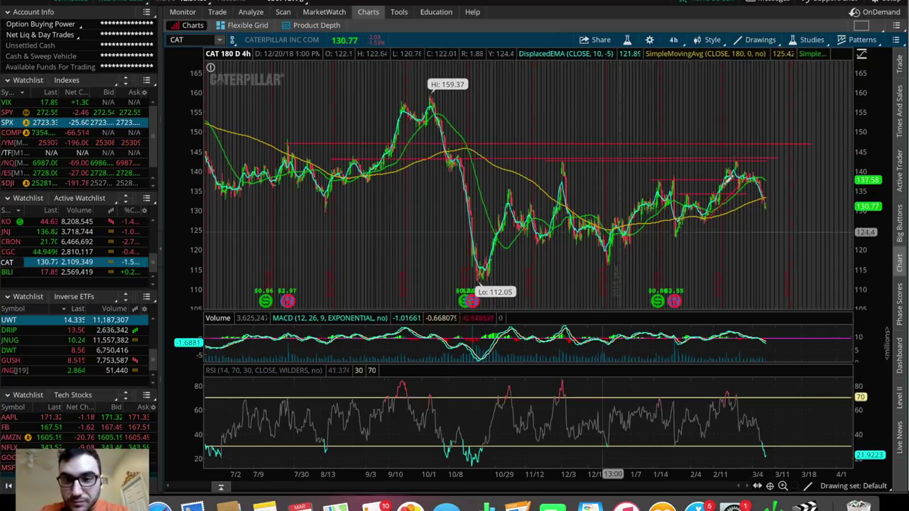
pyautogui.rightClick(733, 186)
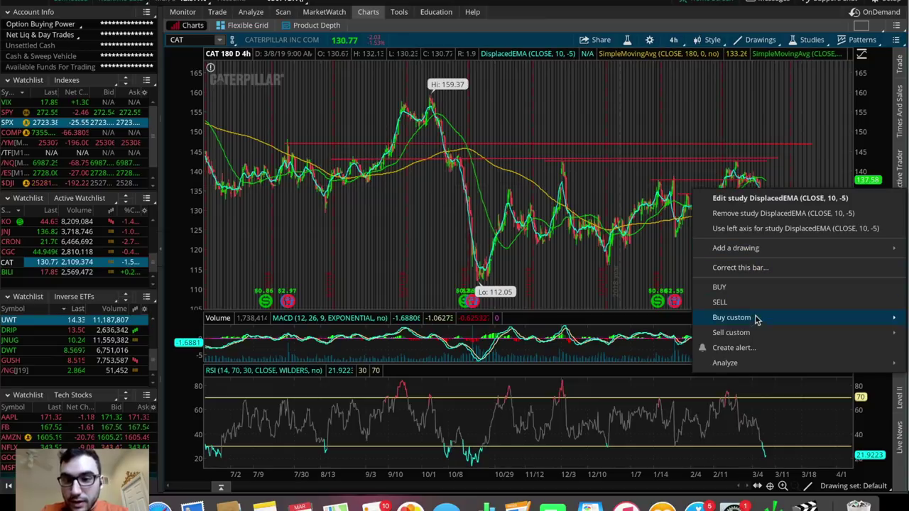
pyautogui.click(731, 348)
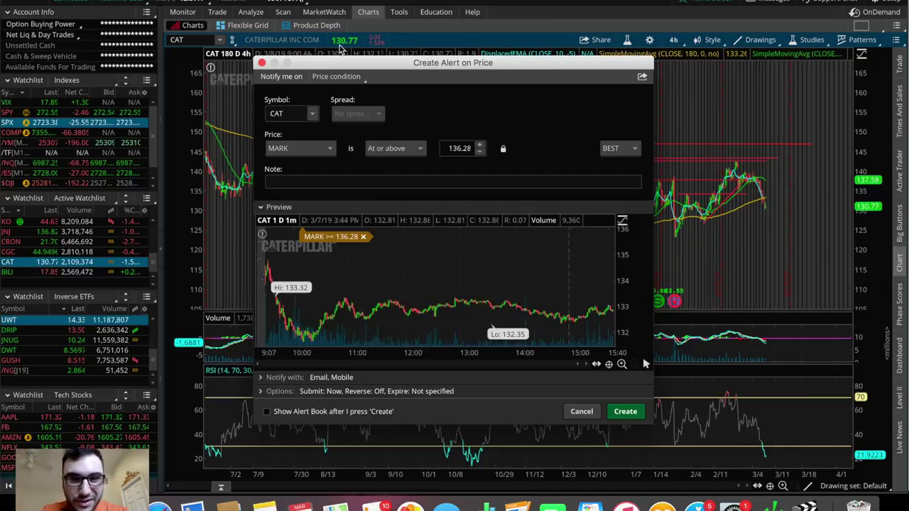
pyautogui.click(262, 63)
pyautogui.rightClick(663, 216)
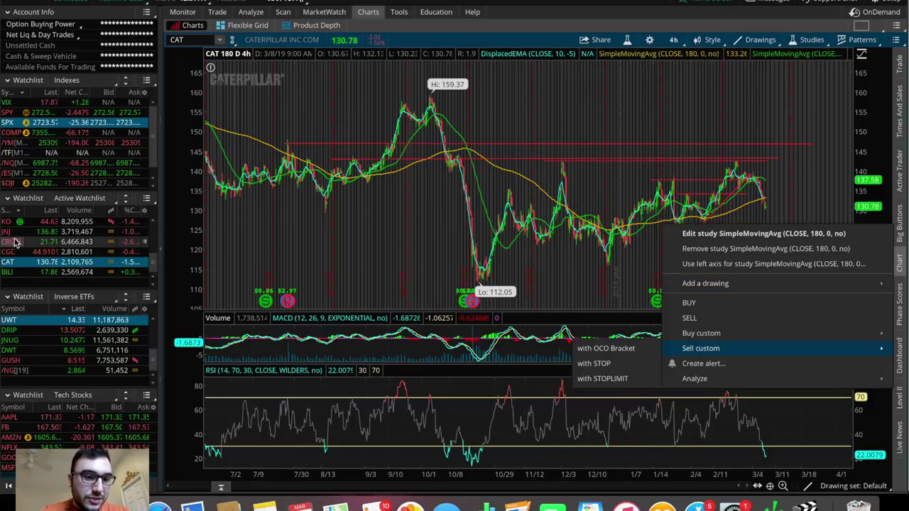
# Load the TSLA chart from the active watchlist and set its time frame to 1 Y : 1D
pyautogui.click(13, 262)
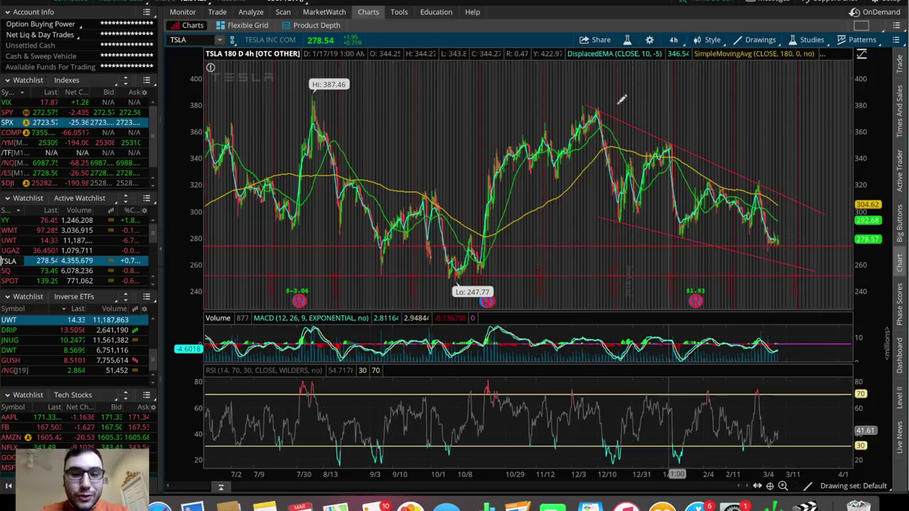
pyautogui.click(672, 39)
pyautogui.click(654, 199)
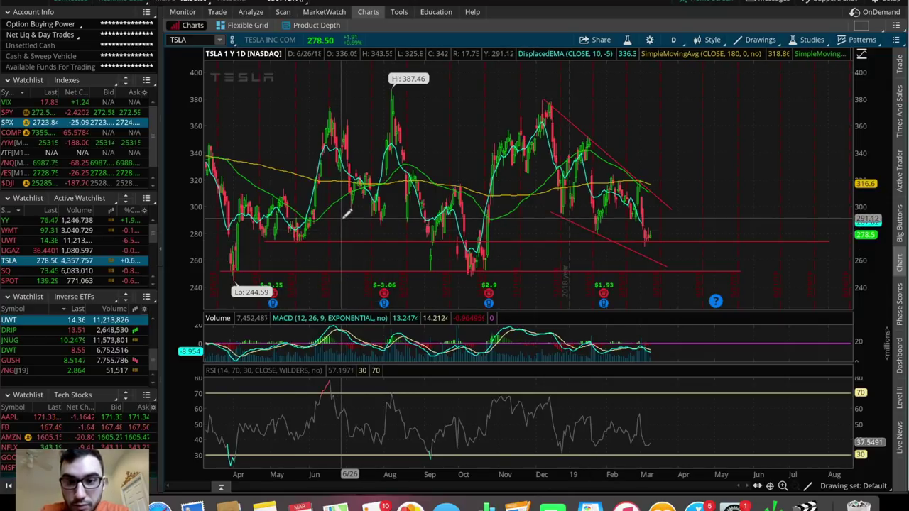
# Draw two horizontal trendlines on the TSLA daily chart at about 283 and 291, extending past the latest prices
pyautogui.click(345, 229)
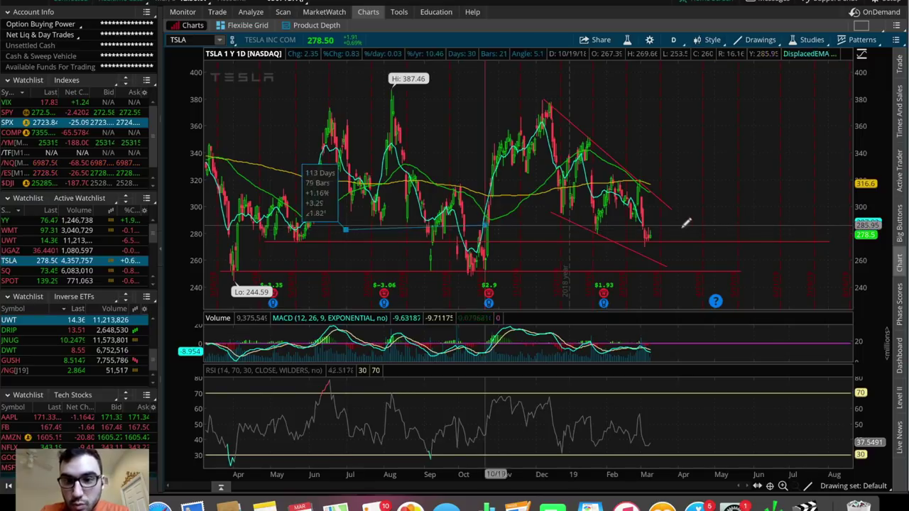
pyautogui.click(727, 230)
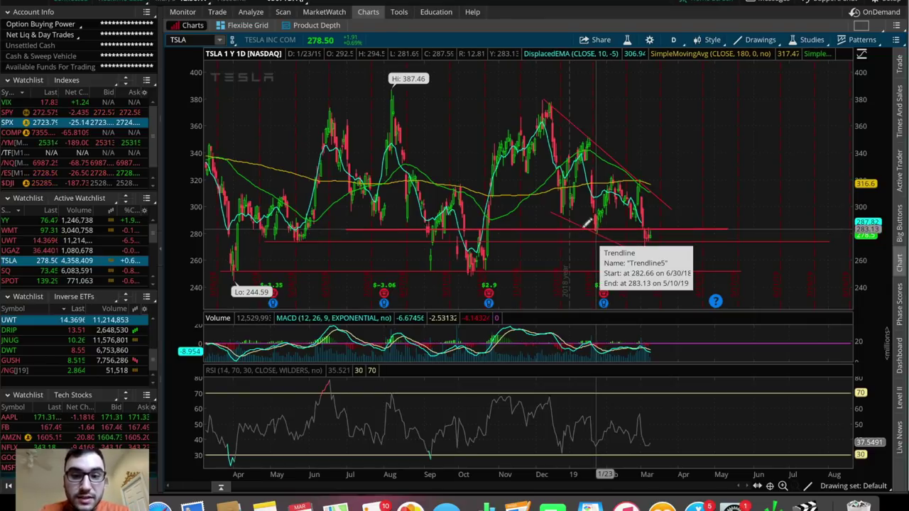
pyautogui.click(350, 218)
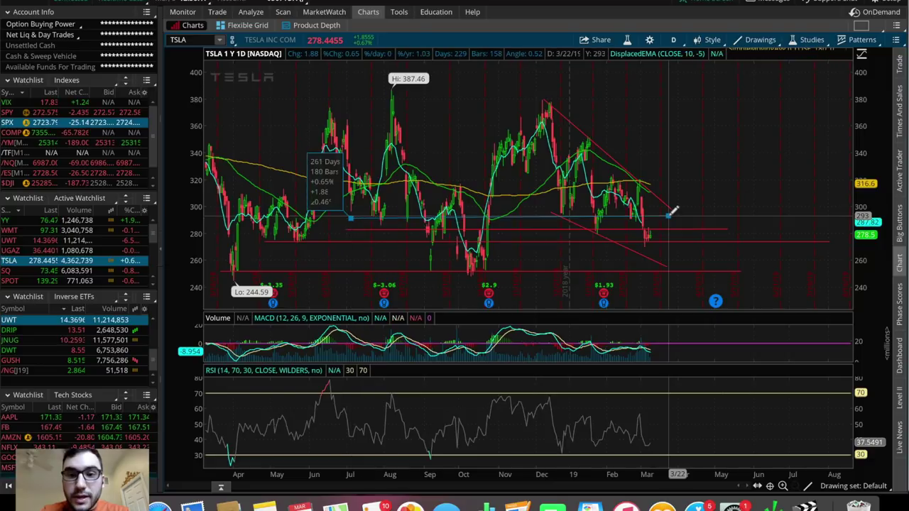
pyautogui.click(705, 217)
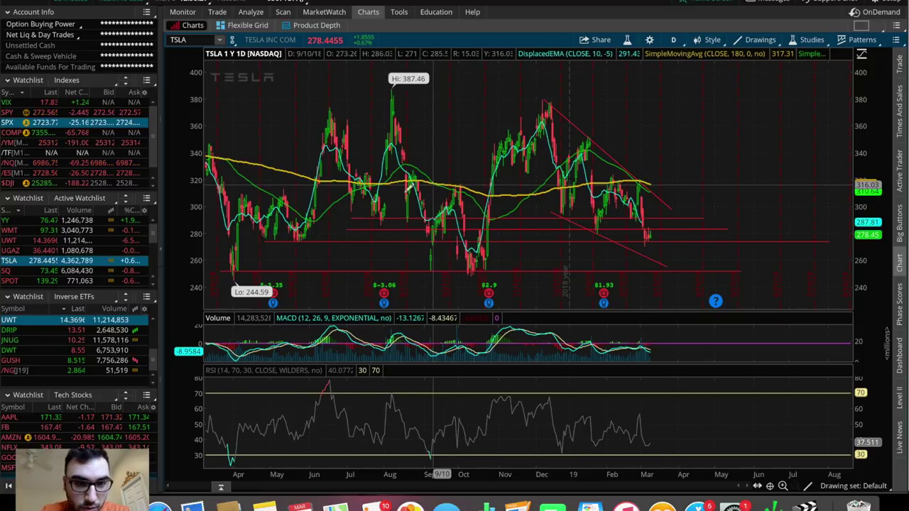
# Draw two horizontal resistance trendlines on the TSLA daily chart at about 310 and 321, extending beyond the latest prices
pyautogui.click(273, 192)
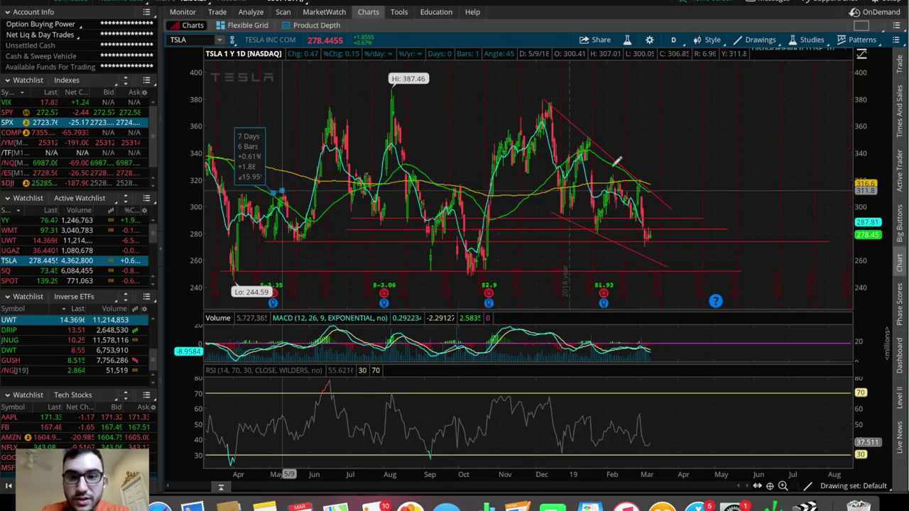
pyautogui.click(777, 191)
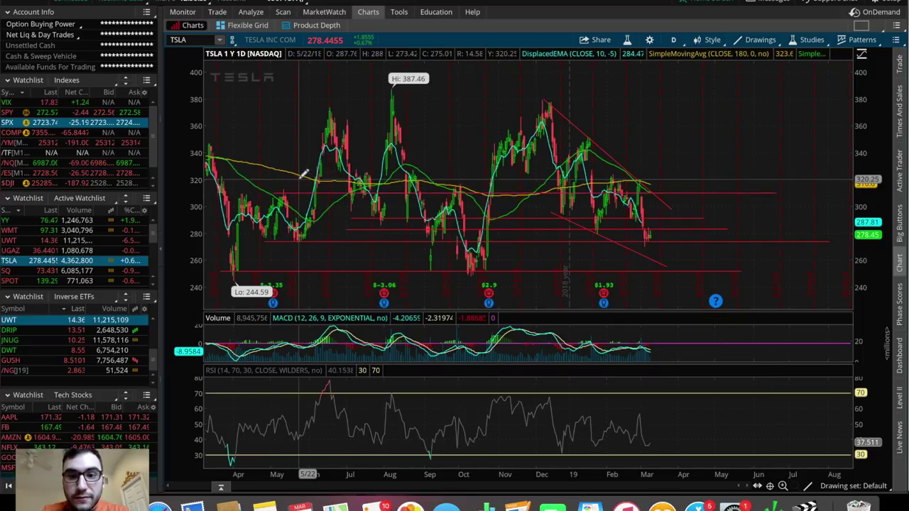
pyautogui.click(298, 178)
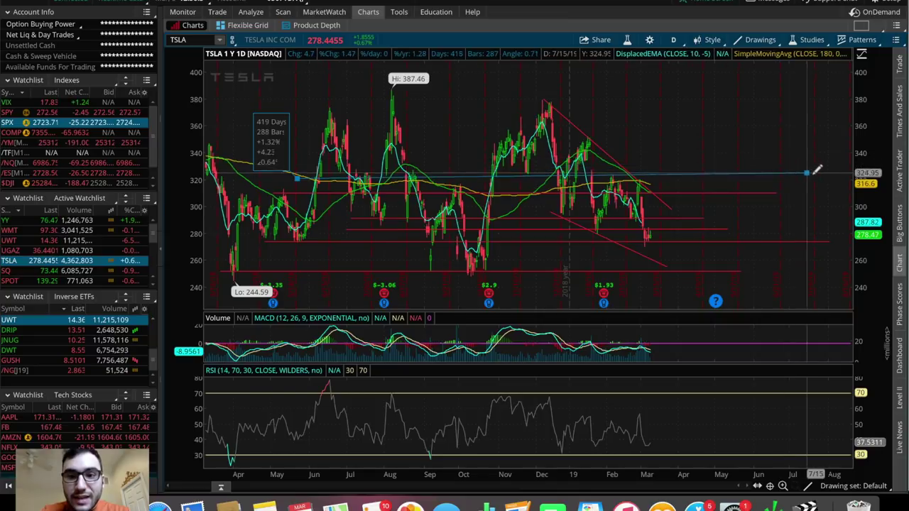
pyautogui.click(820, 177)
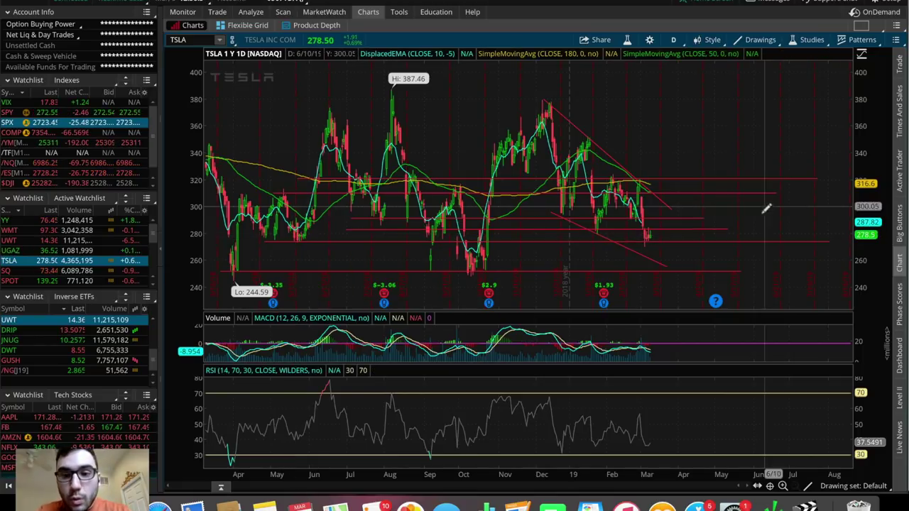
# Examine TSLA against the new trendlines on the 5 D : 5m time frame, then set the chart to 180 D : 4h
pyautogui.click(678, 39)
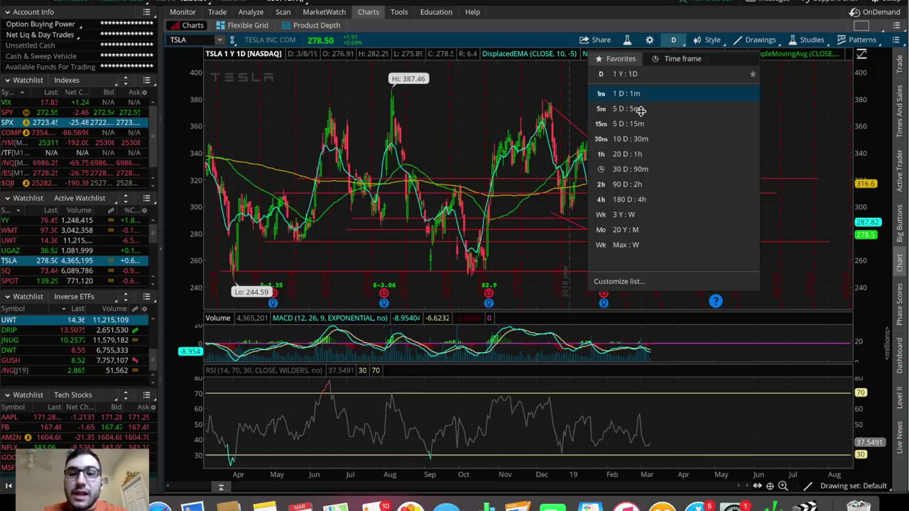
pyautogui.click(628, 108)
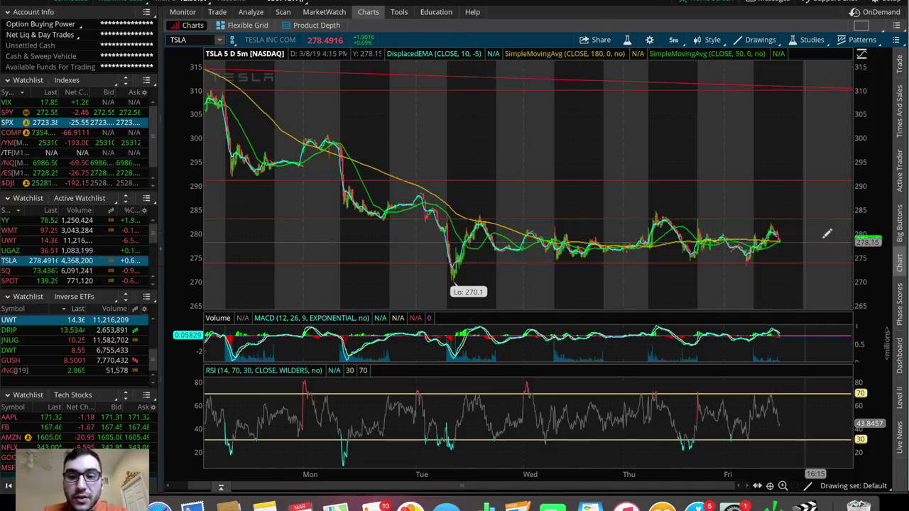
pyautogui.click(672, 39)
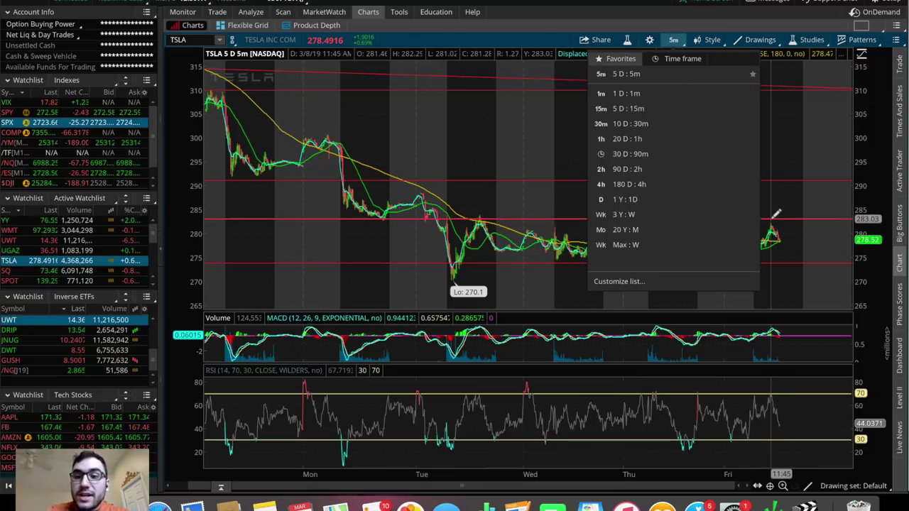
pyautogui.click(674, 37)
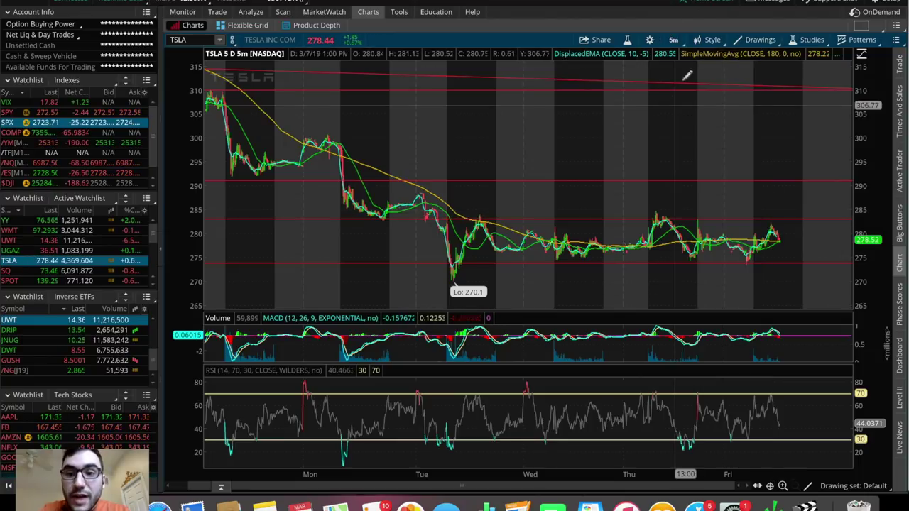
pyautogui.click(674, 37)
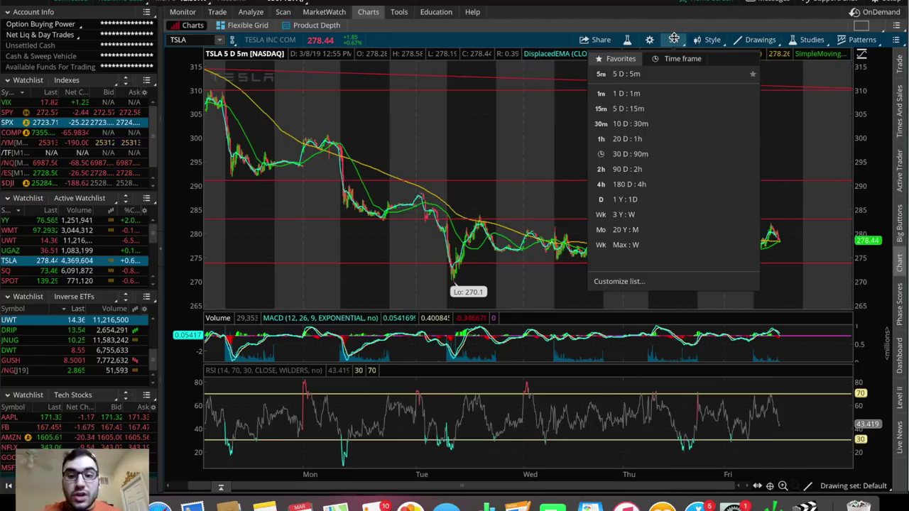
pyautogui.click(657, 184)
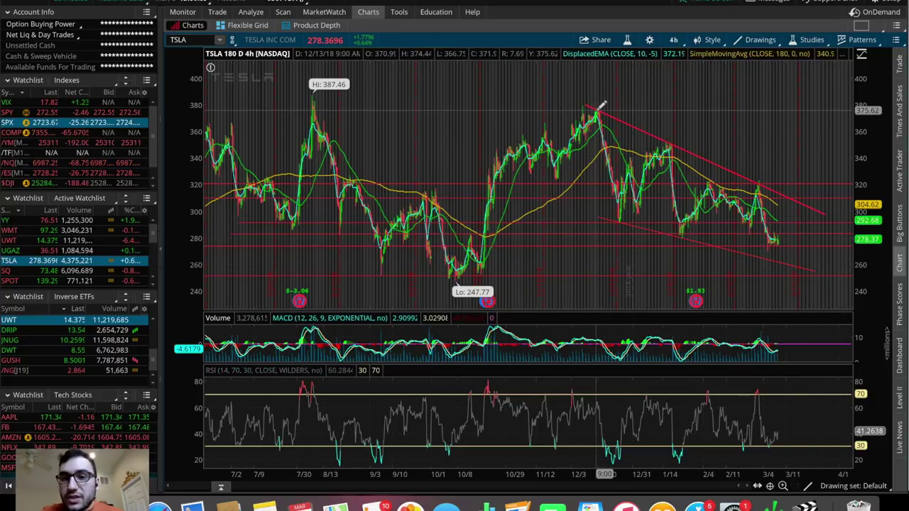
# Follow TSLA's descending upper trendline and measure the price move between that area and the latest price
pyautogui.moveTo(603, 104)
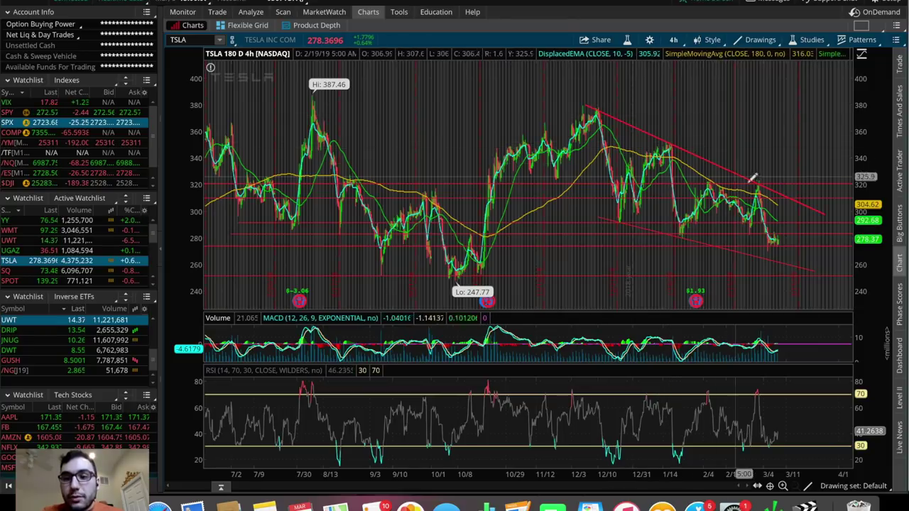
pyautogui.moveTo(764, 179)
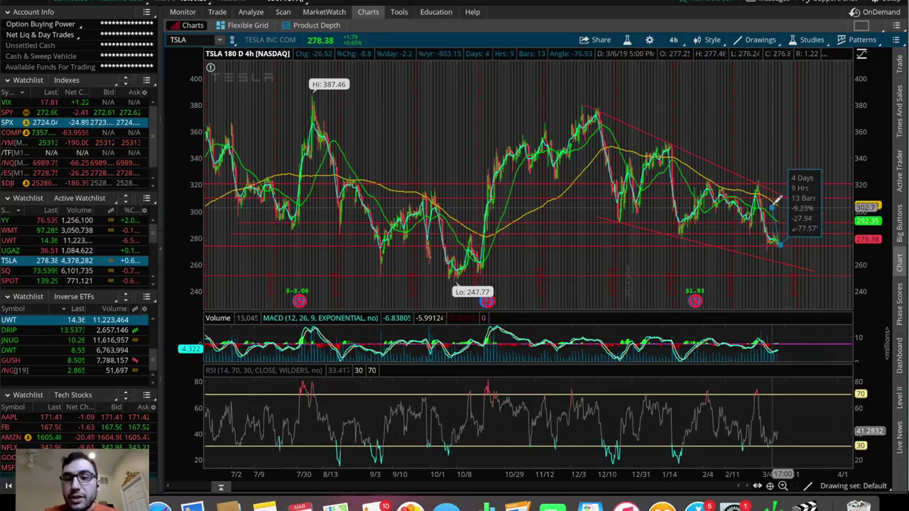
pyautogui.moveTo(775, 186)
pyautogui.mouseDown()
pyautogui.moveTo(812, 214)
pyautogui.moveTo(778, 190)
pyautogui.moveTo(777, 199)
pyautogui.moveTo(813, 203)
pyautogui.moveTo(786, 240)
pyautogui.mouseUp()
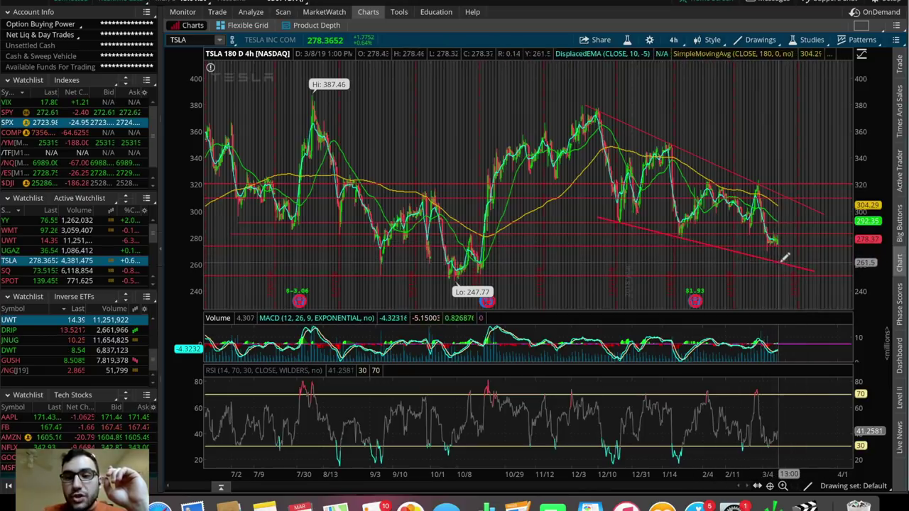
# Load the SQ chart and draw four horizontal trendlines at about 50.5, 60, 66 and 71, extending past the latest prices
pyautogui.moveTo(791, 260)
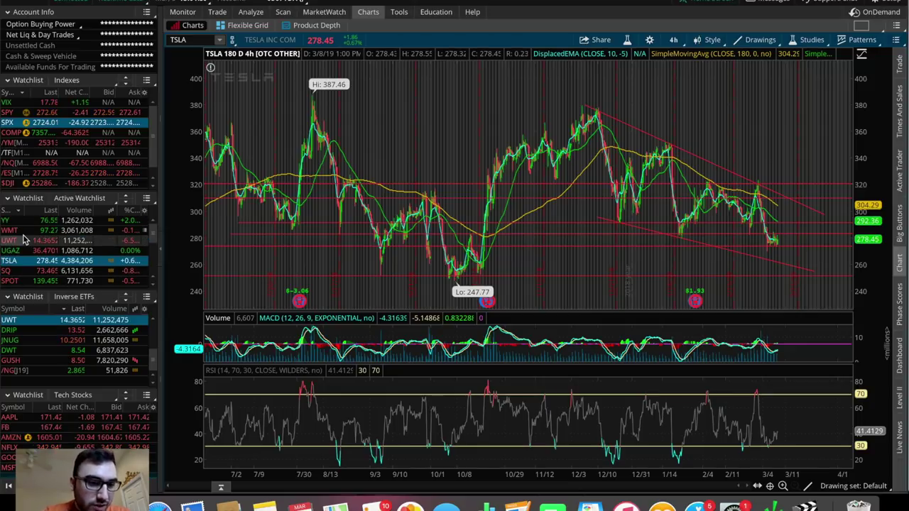
pyautogui.click(18, 271)
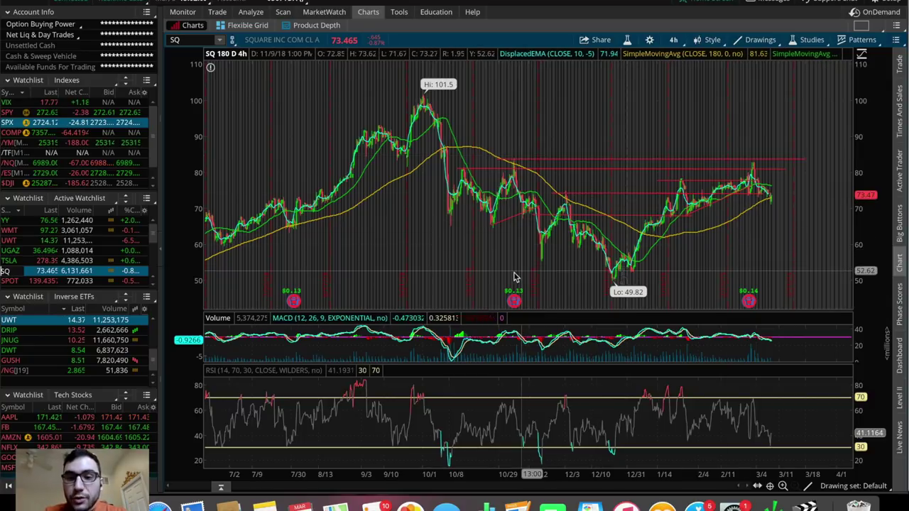
pyautogui.moveTo(492, 278); pyautogui.dragTo(808, 282)
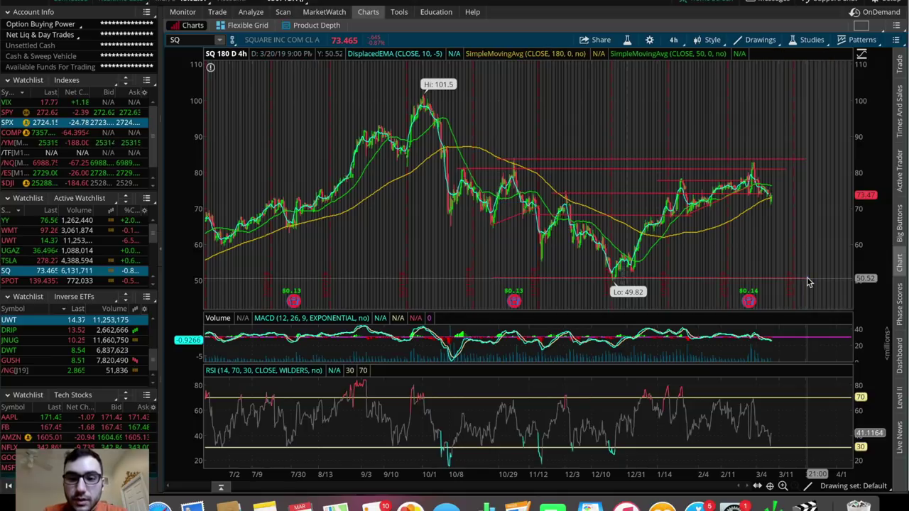
pyautogui.moveTo(499, 245); pyautogui.dragTo(831, 248)
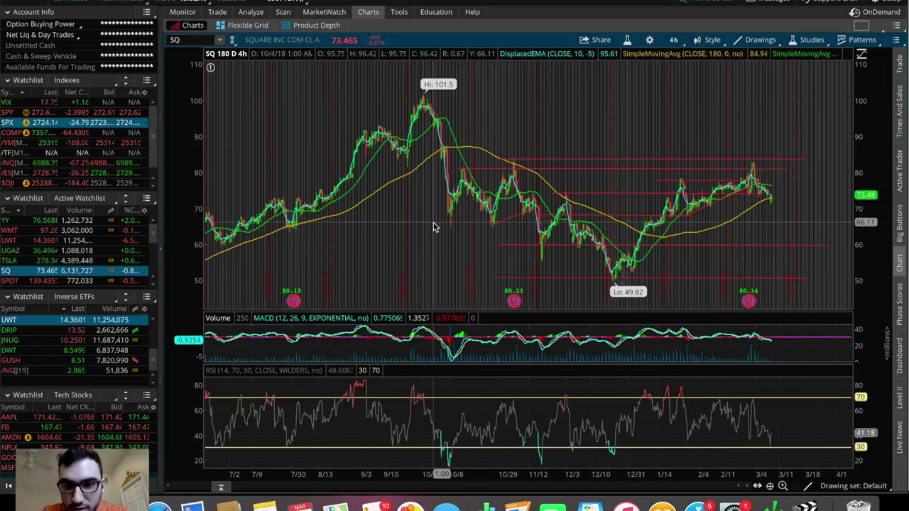
pyautogui.moveTo(432, 224); pyautogui.dragTo(843, 223)
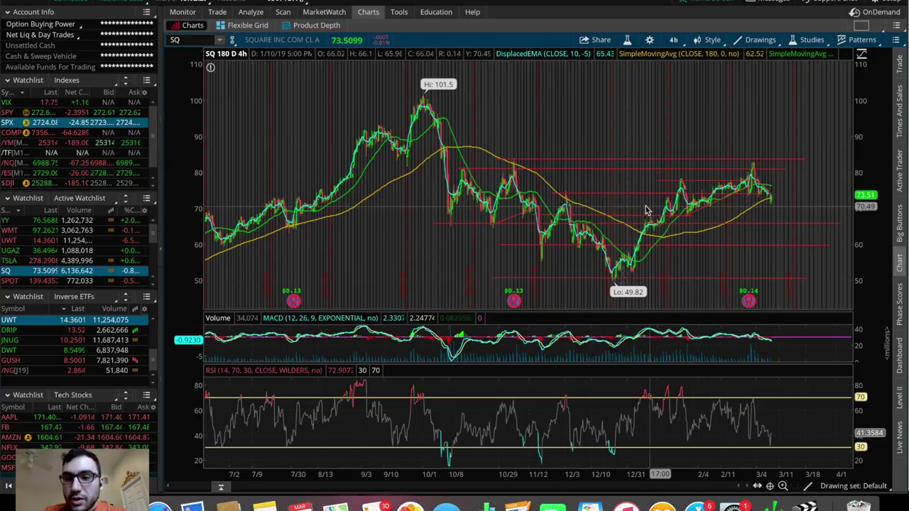
pyautogui.moveTo(634, 210); pyautogui.dragTo(814, 209)
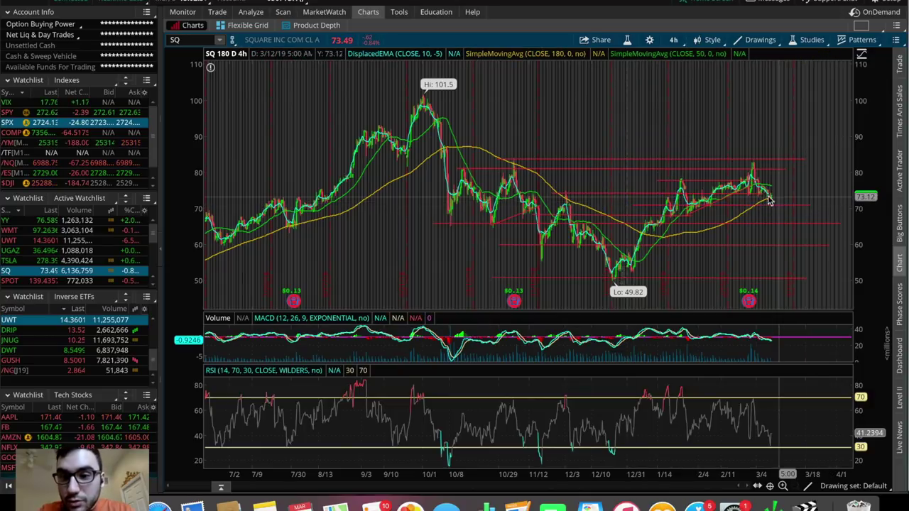
# Examine SQ against the new trendlines on the 5 D : 5m time frame, then return the chart to 180 D : 4h
pyautogui.click(671, 39)
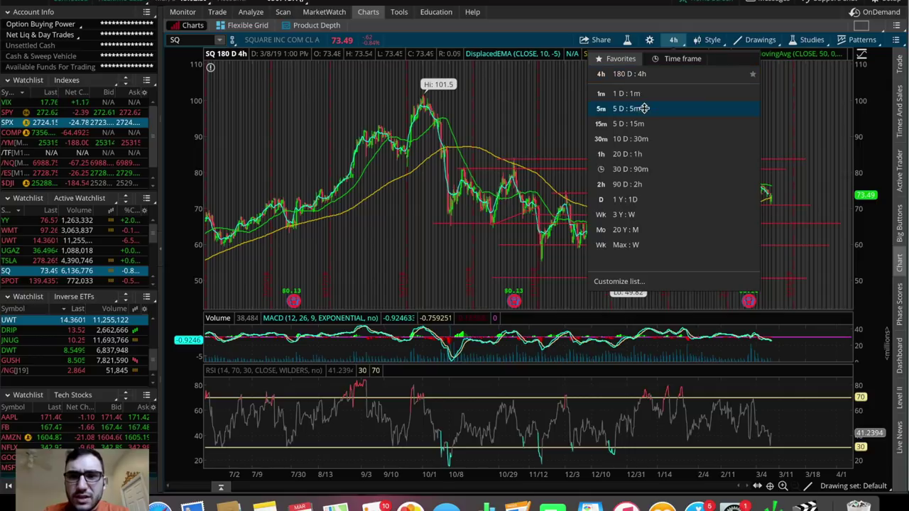
pyautogui.click(643, 112)
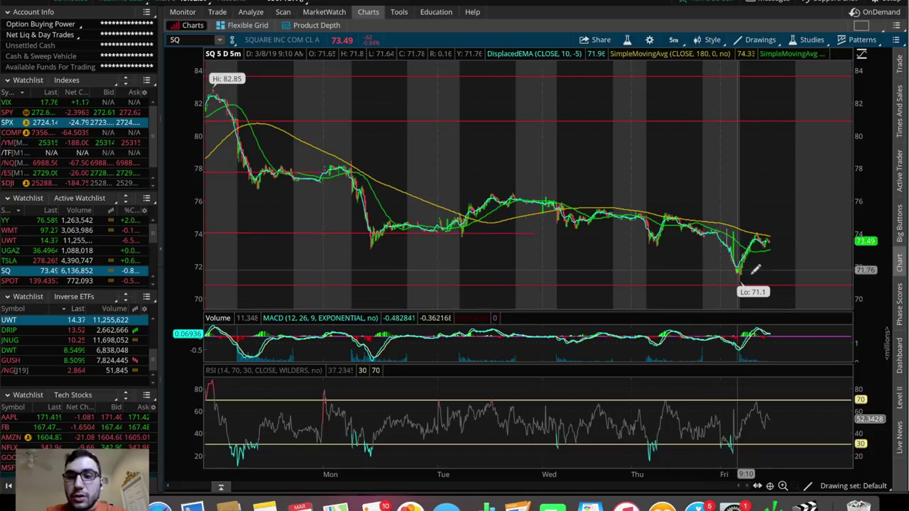
pyautogui.click(676, 43)
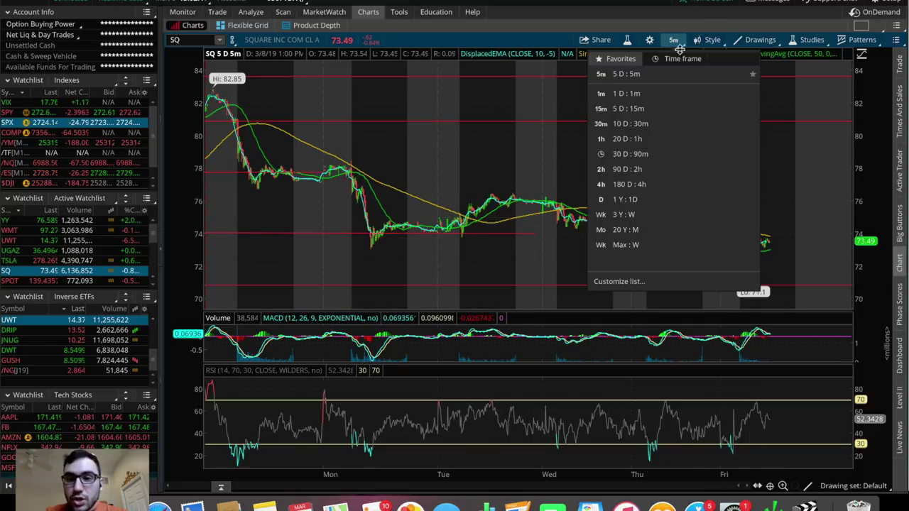
pyautogui.click(658, 184)
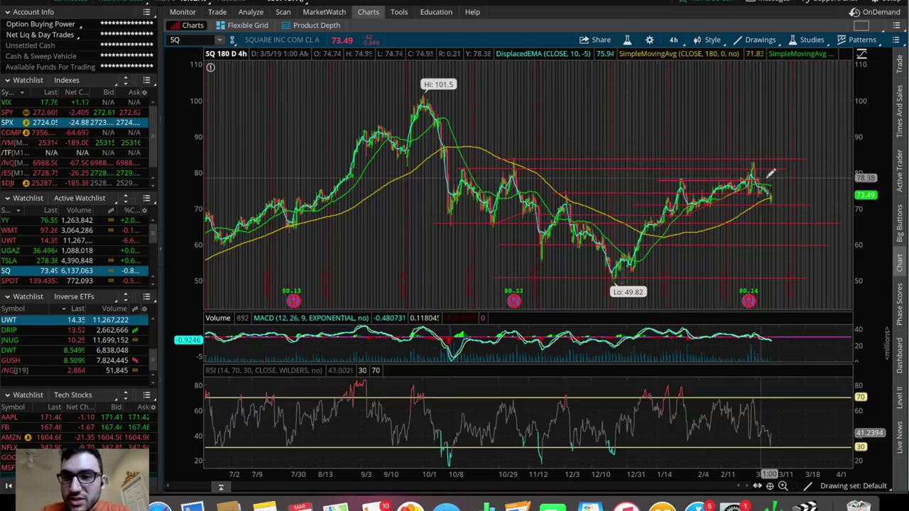
# Measure the potential price move on the SQ chart from the latest price up toward the overhead resistance lines
pyautogui.moveTo(838, 165); pyautogui.dragTo(402, 196)
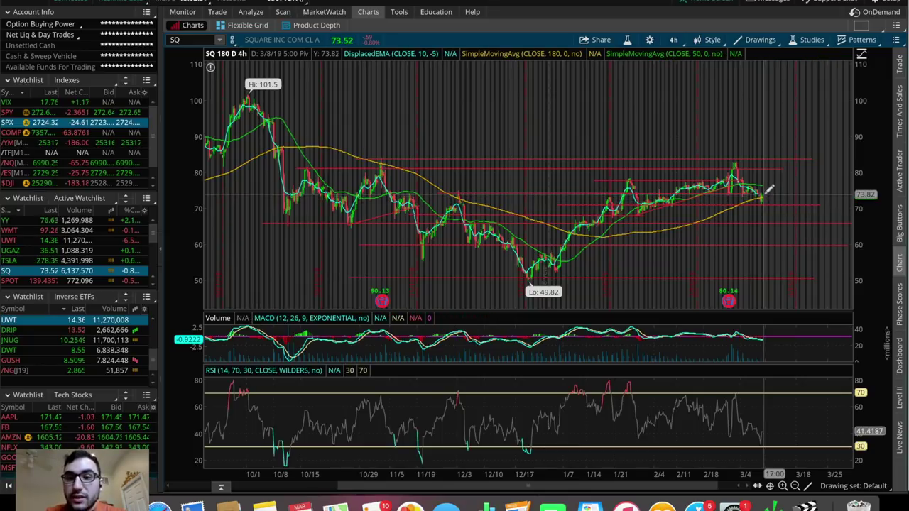
pyautogui.moveTo(764, 193); pyautogui.dragTo(766, 175)
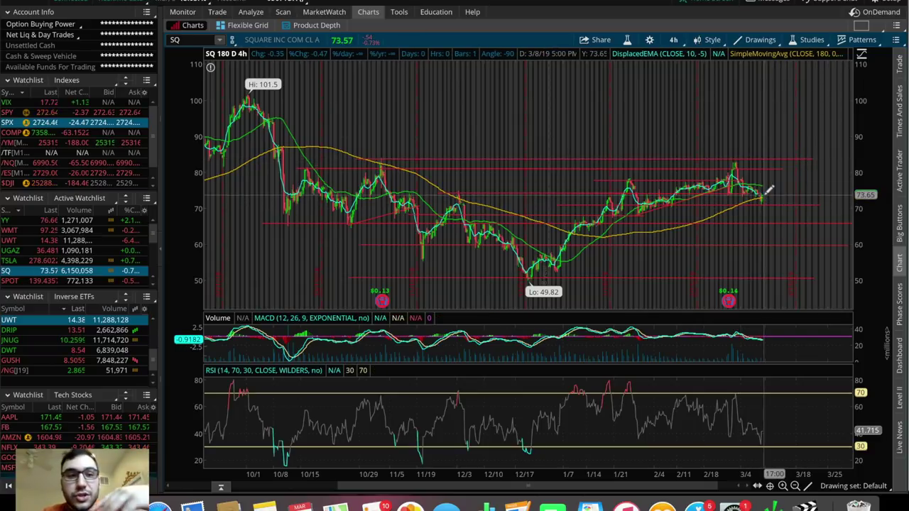
pyautogui.click(769, 190)
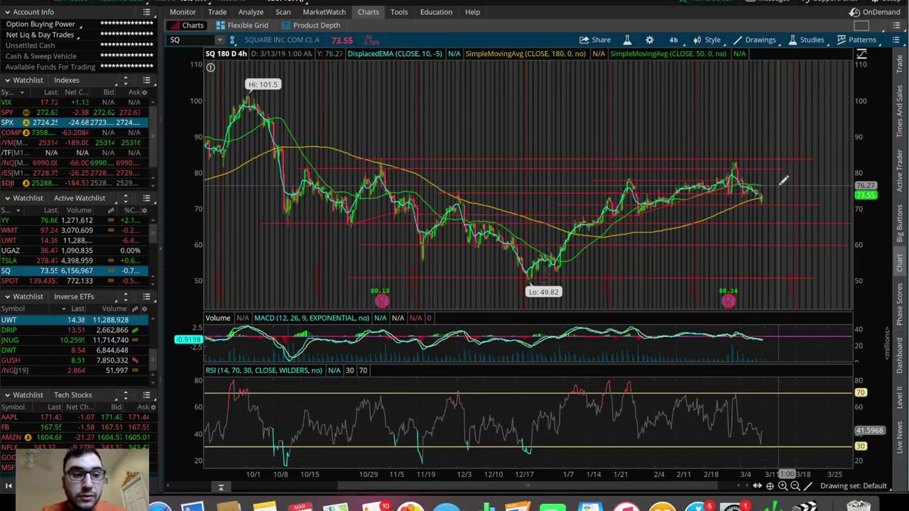
# Load the SPX chart and inspect the rising channel drawn along the rally from late January
pyautogui.moveTo(12, 123); pyautogui.dragTo(571, 135)
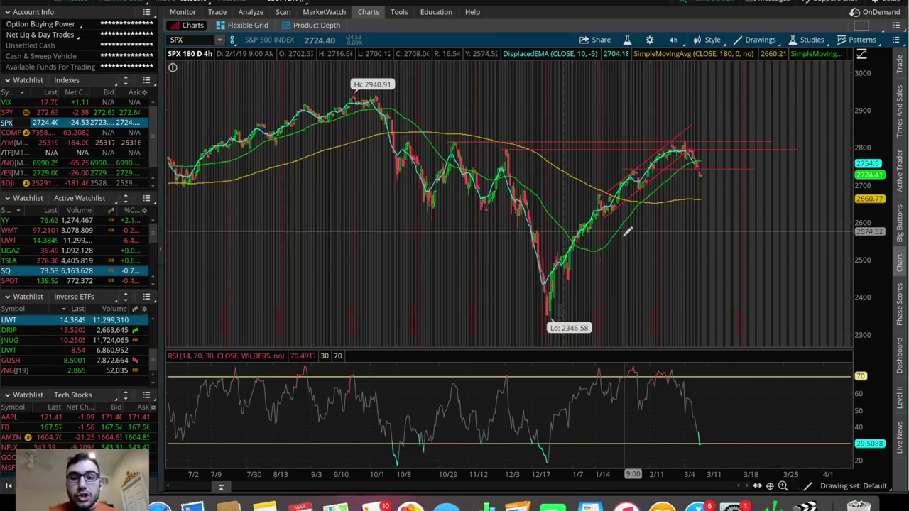
pyautogui.moveTo(699, 115)
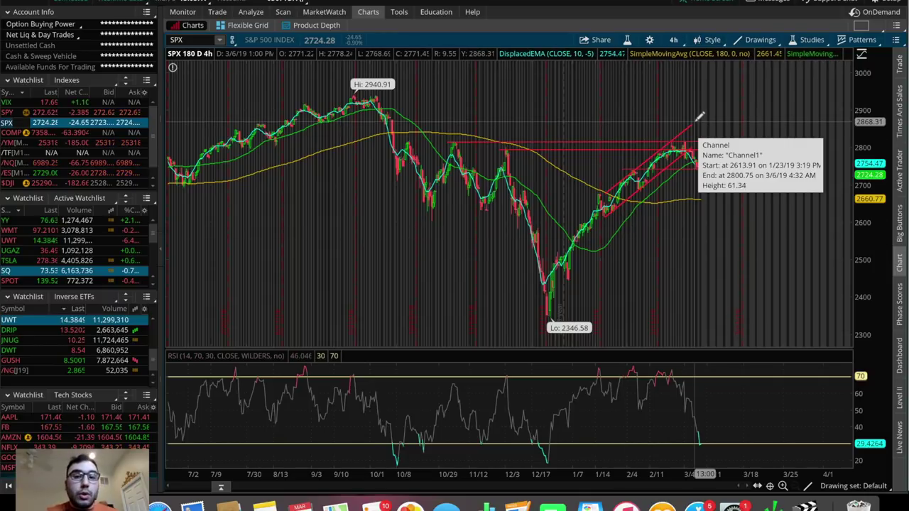